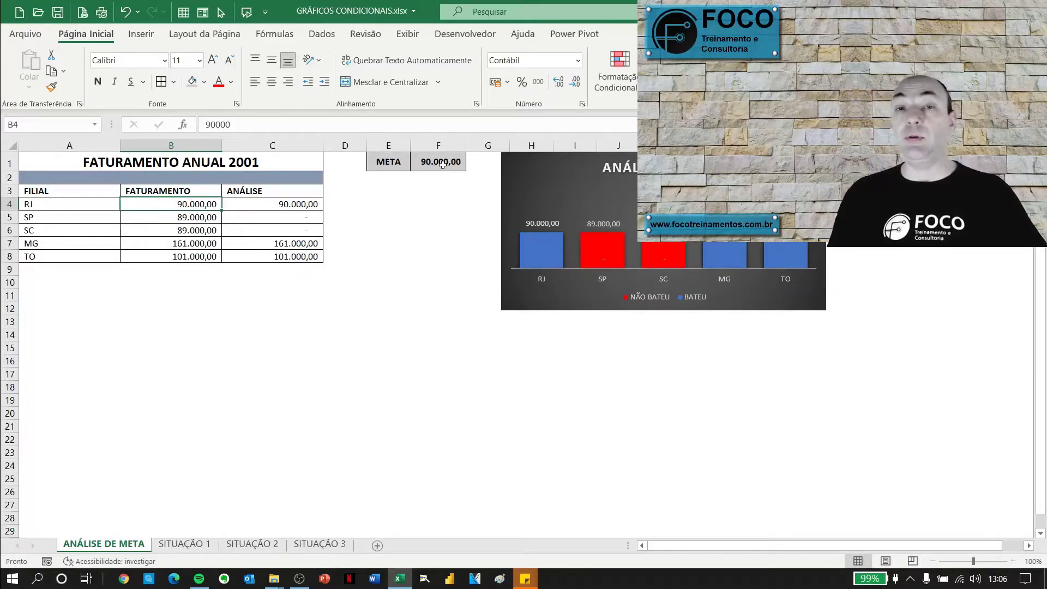
- Set the FATURAMENTO of RJ to 78000 and of SP to 110000
type("78")
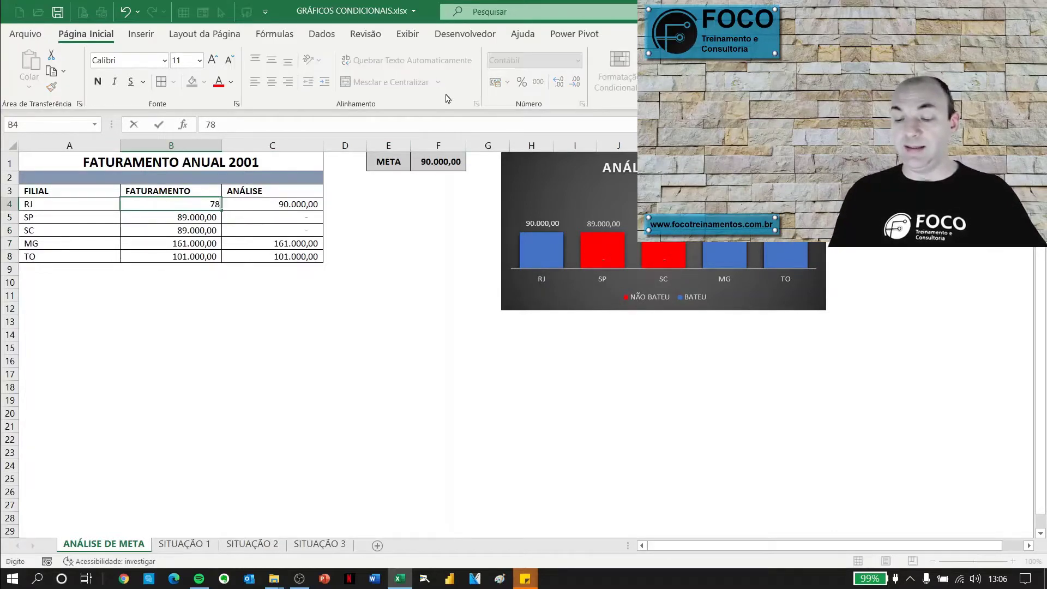
type("000")
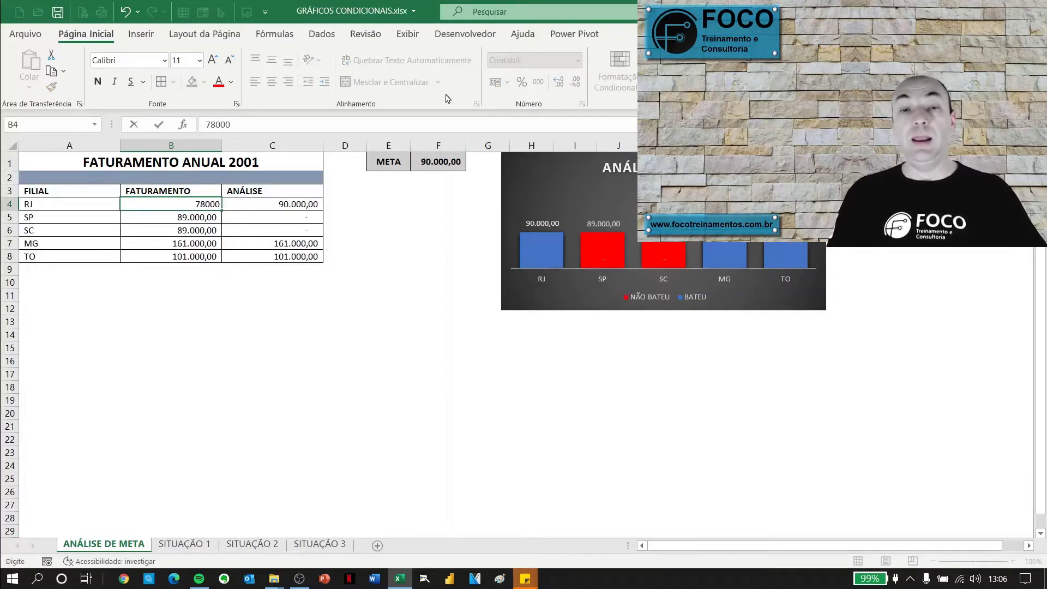
key("Return")
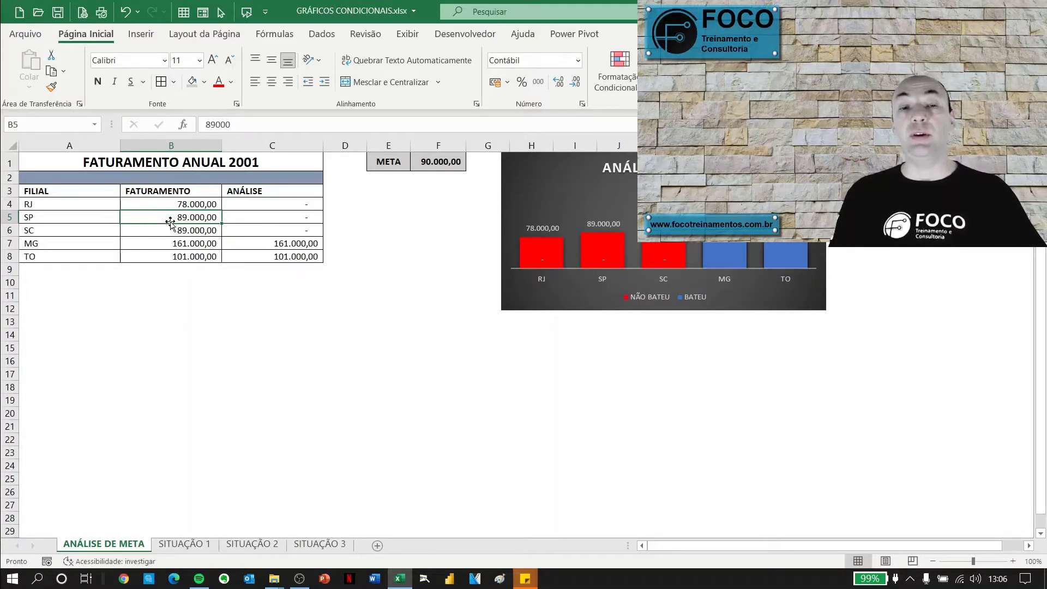
type("110")
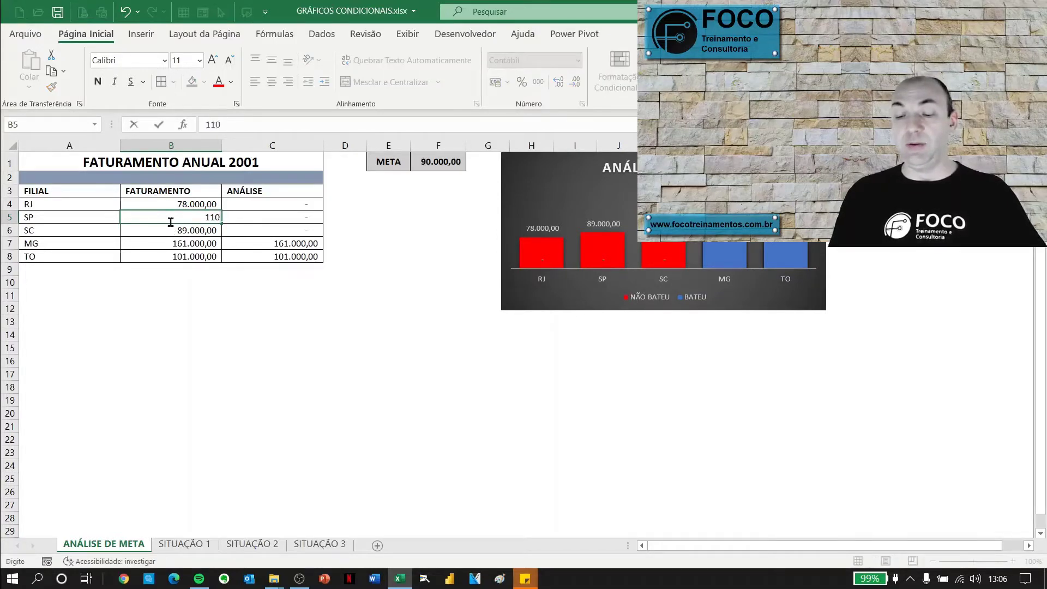
type(".000")
key("Return")
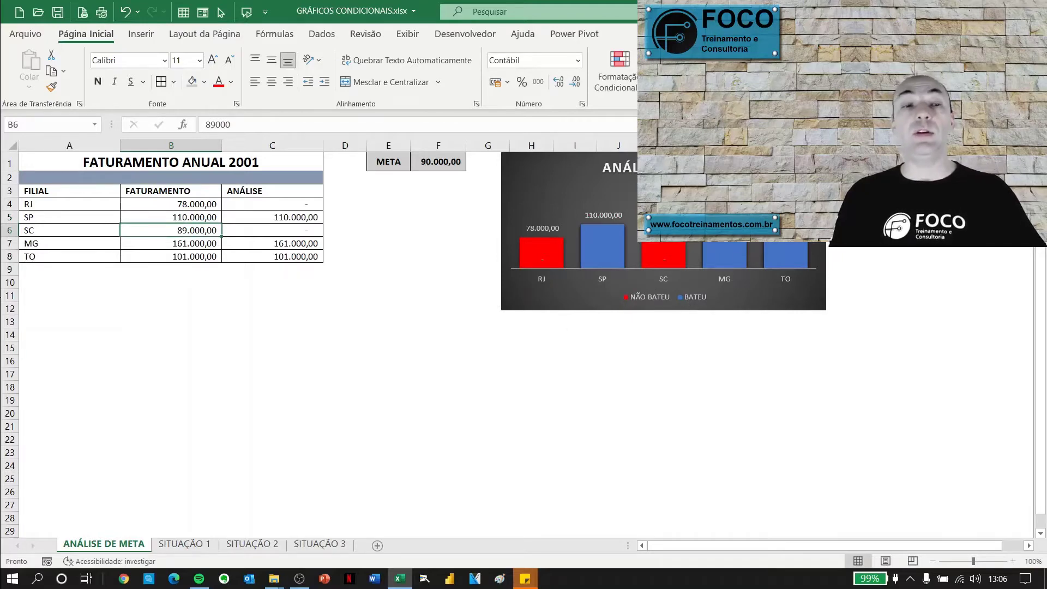
- Examine the SE formula in the ANÁLISE cell for RJ (C4) and its references to revenue and META
left_click_drag(38, 192, 164, 255)
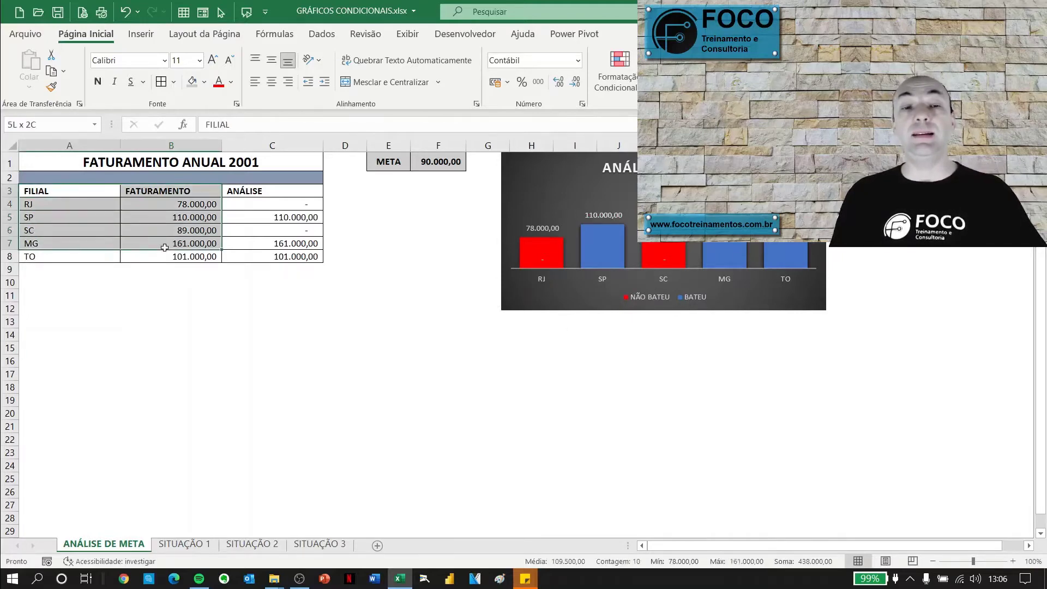
left_click(250, 207)
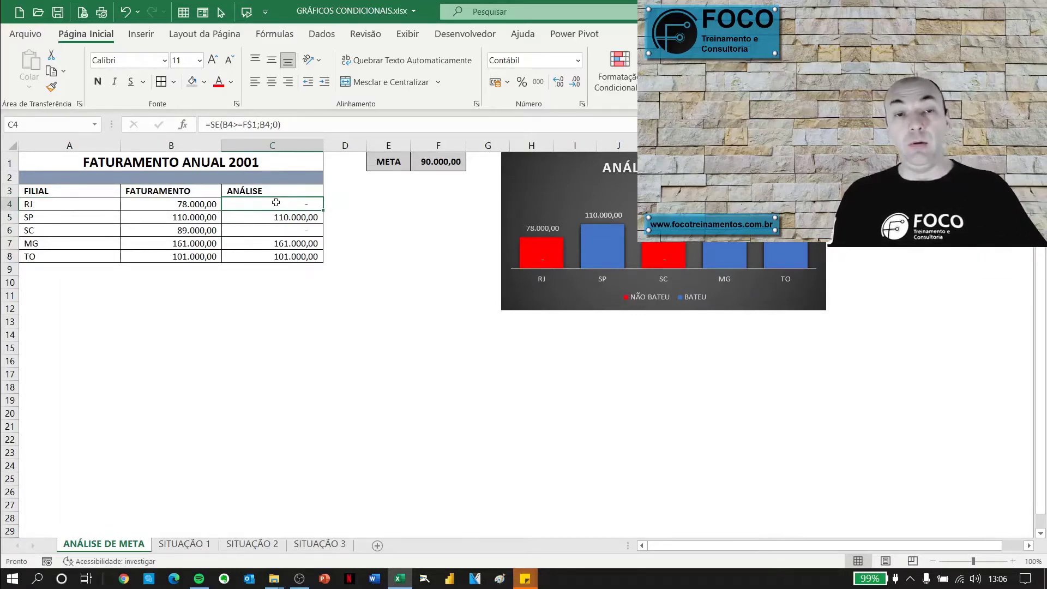
double_click(251, 203)
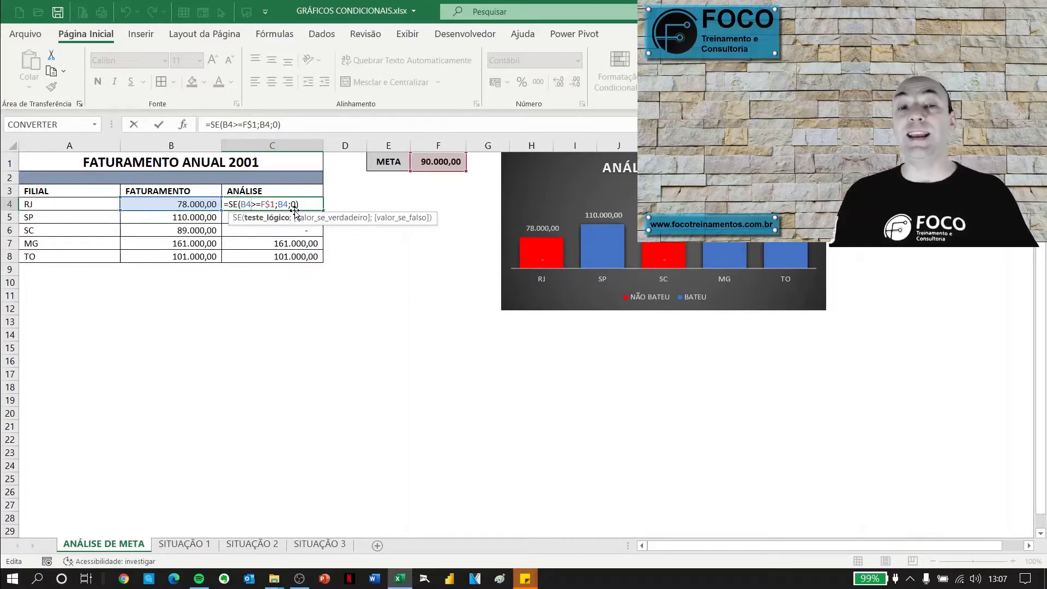
key("Return")
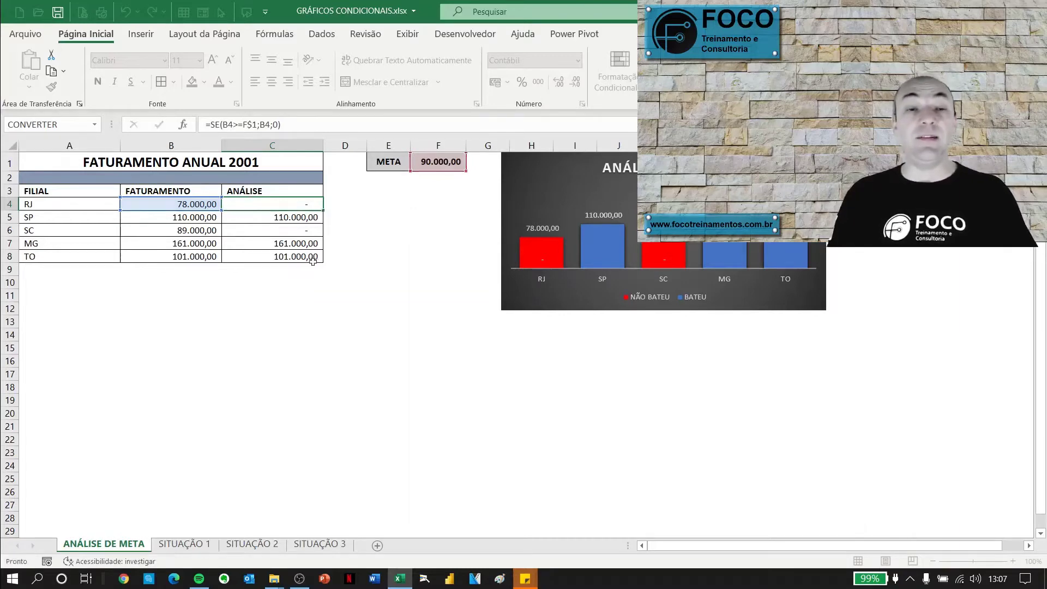
- Set the FATURAMENTO of RJ in B4 to 100000 and check its ANÁLISE cell
left_click(184, 207)
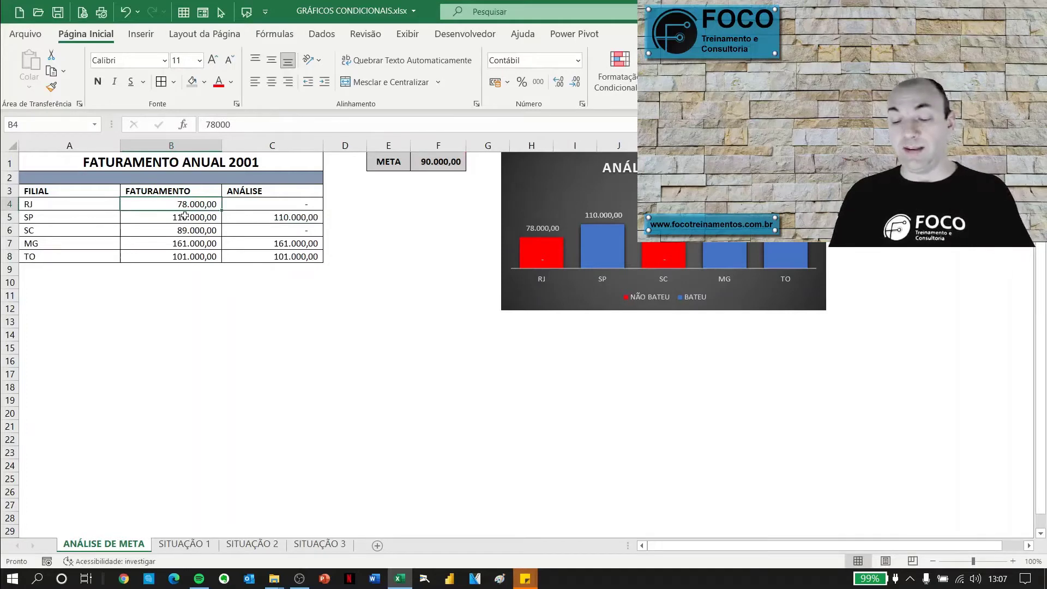
type("100000")
key("Return")
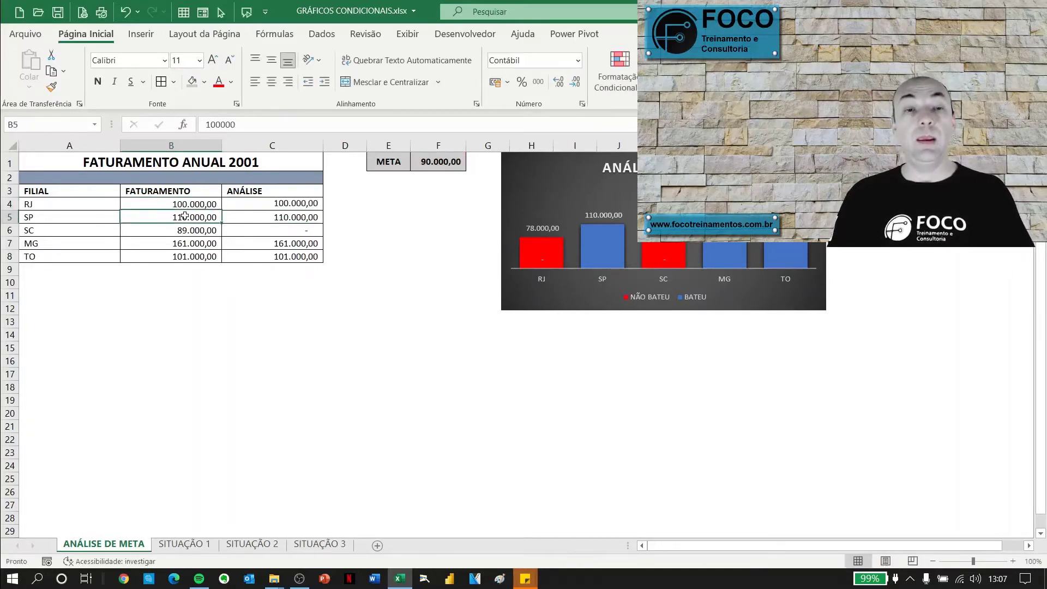
left_click(242, 203)
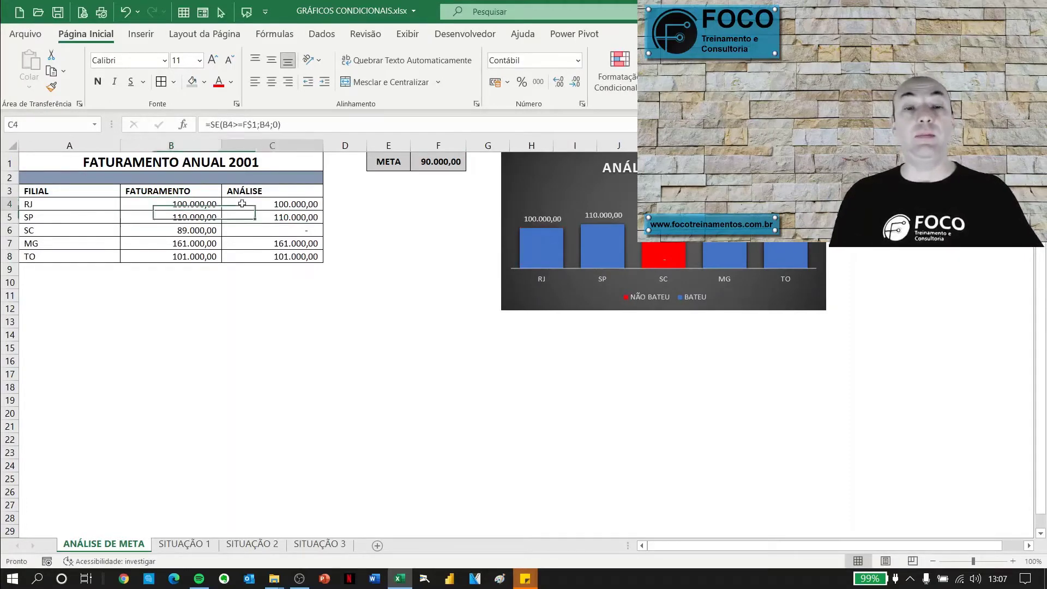
- Set the FATURAMENTO of RJ in B4 to 80000
left_click(182, 202)
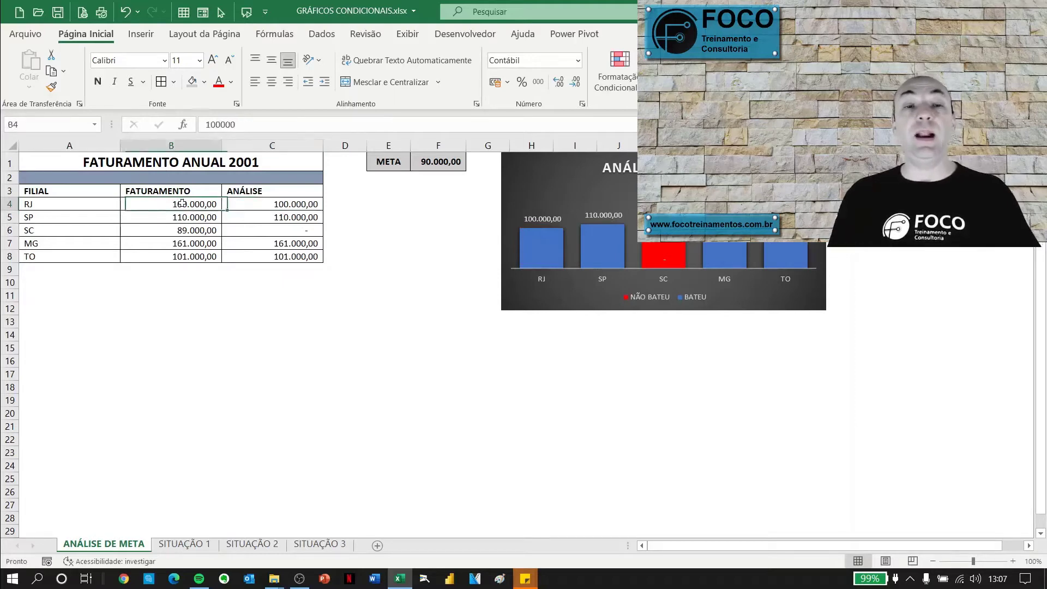
type("80")
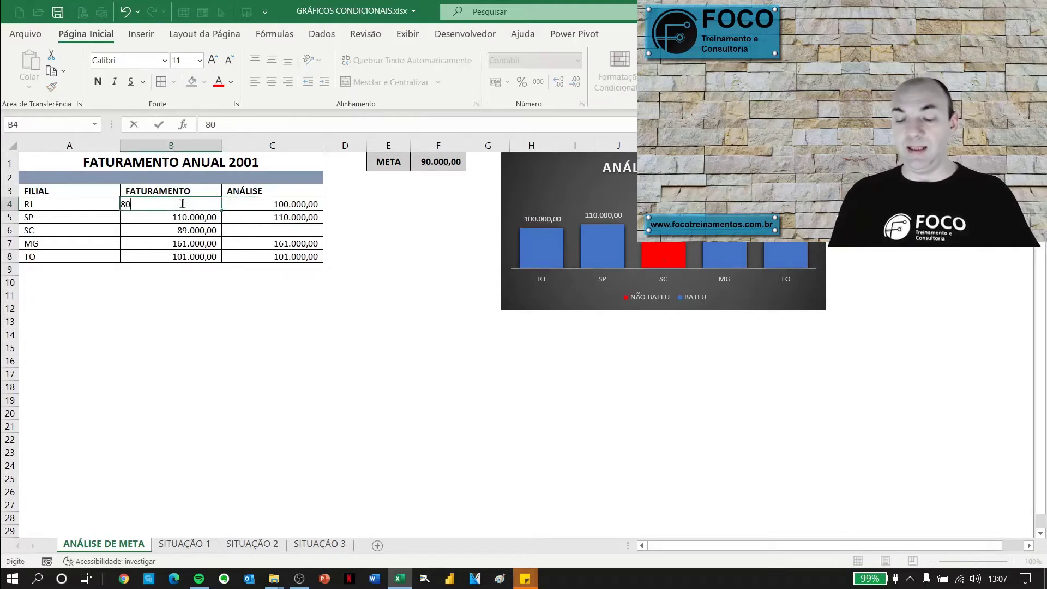
type(".000")
key("Return")
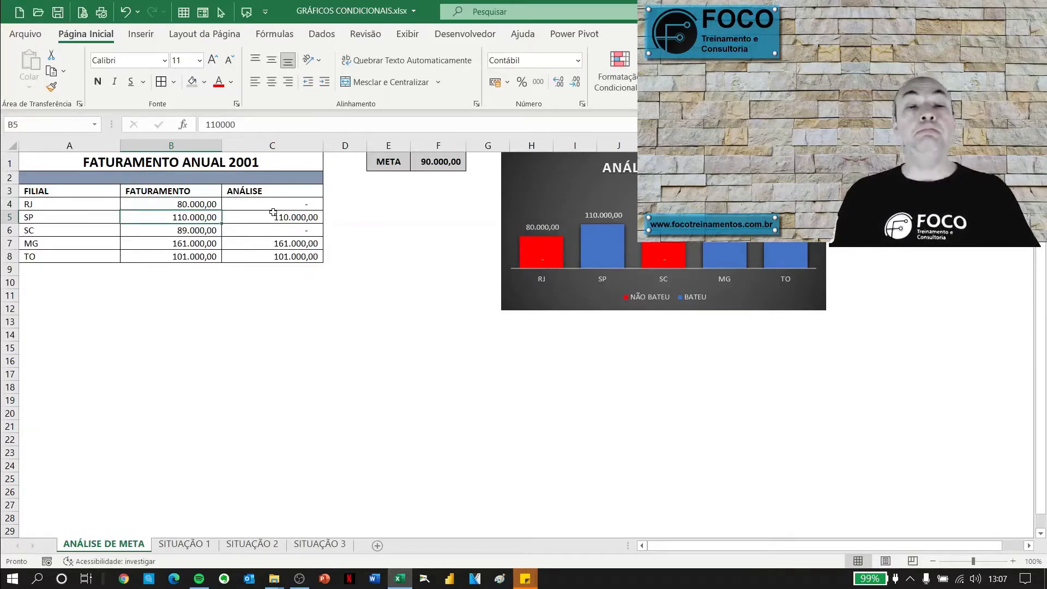
left_click_drag(277, 204, 266, 256)
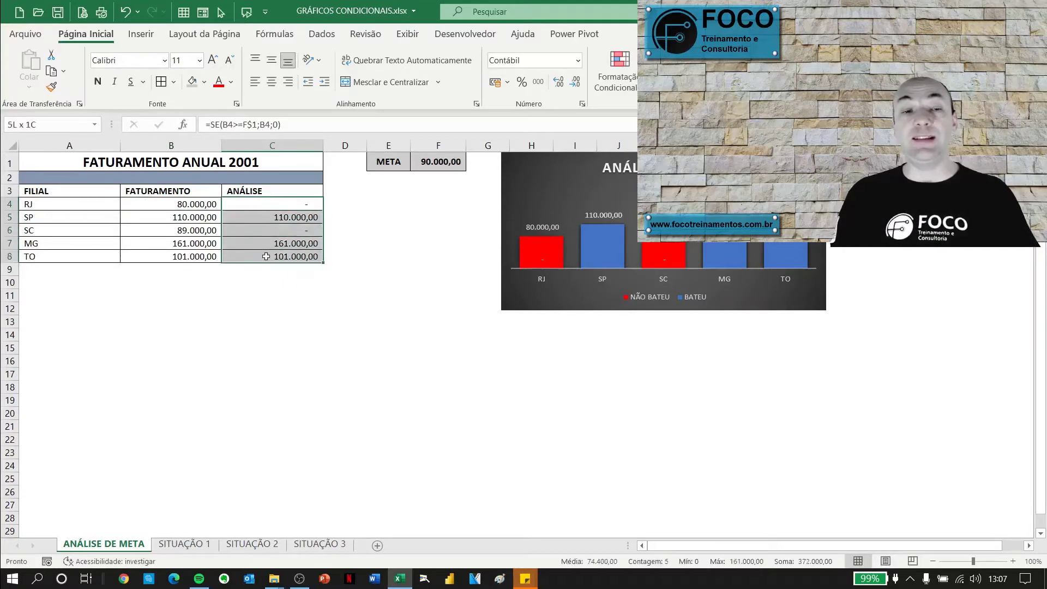
left_click_drag(174, 205, 178, 254)
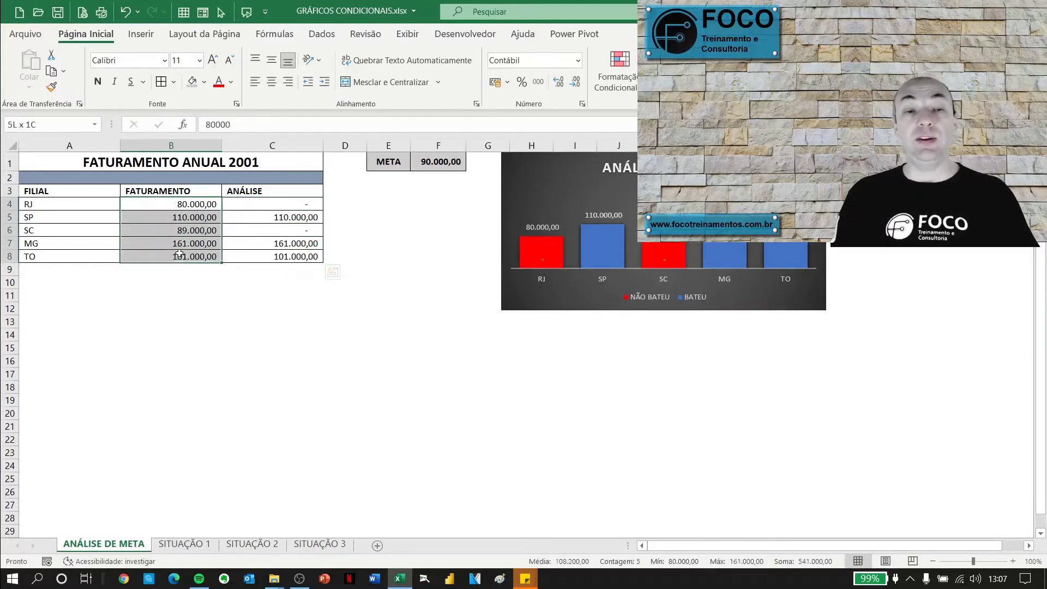
left_click_drag(249, 203, 244, 258)
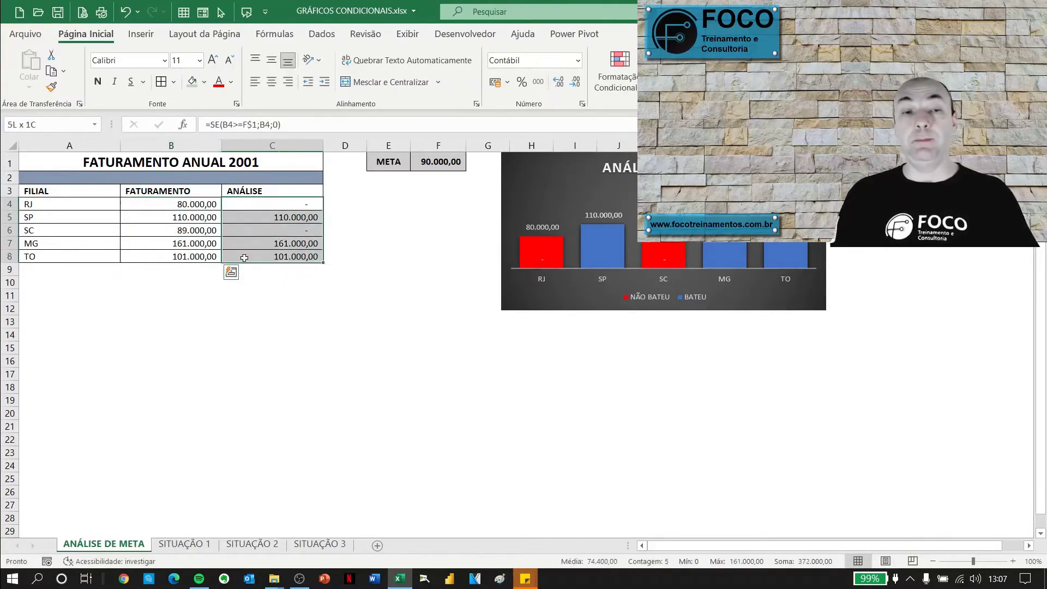
left_click(241, 284)
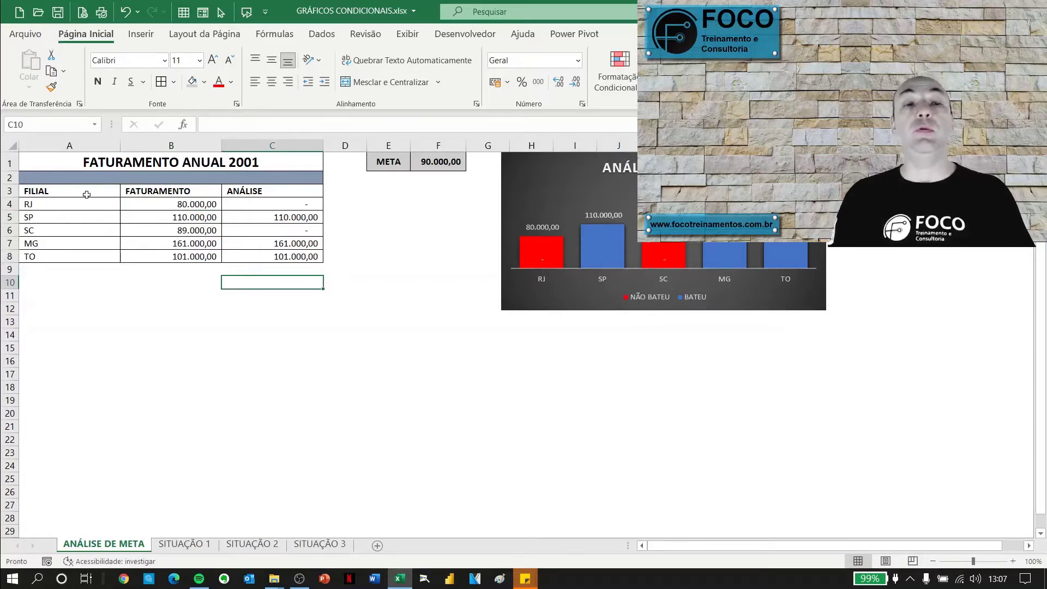
- Insert a 2D clustered column chart from the FILIAL and FATURAMENTO data in A3:B8
left_click_drag(83, 191, 148, 255)
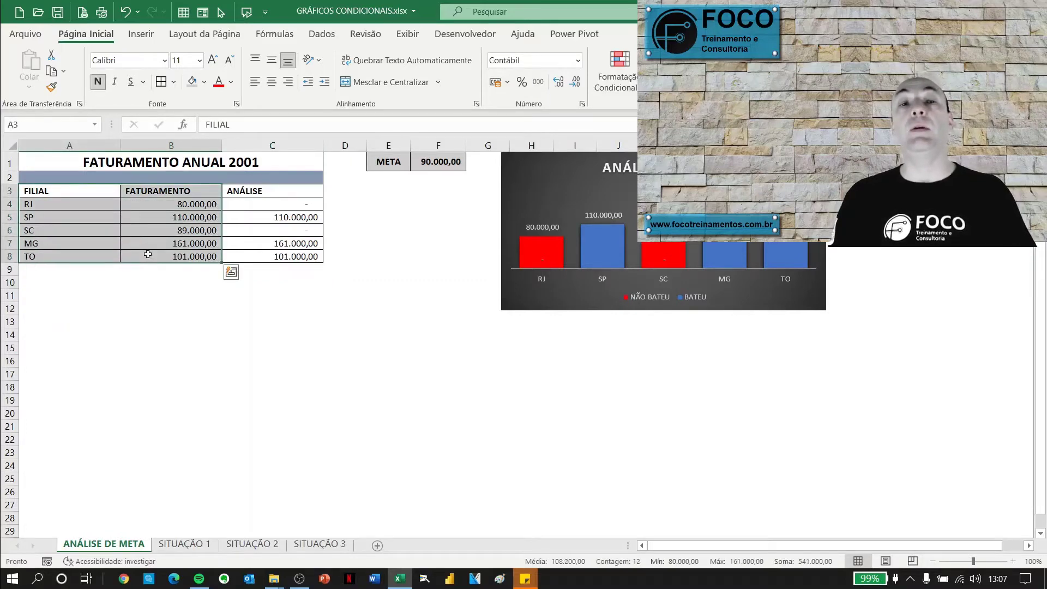
left_click(154, 35)
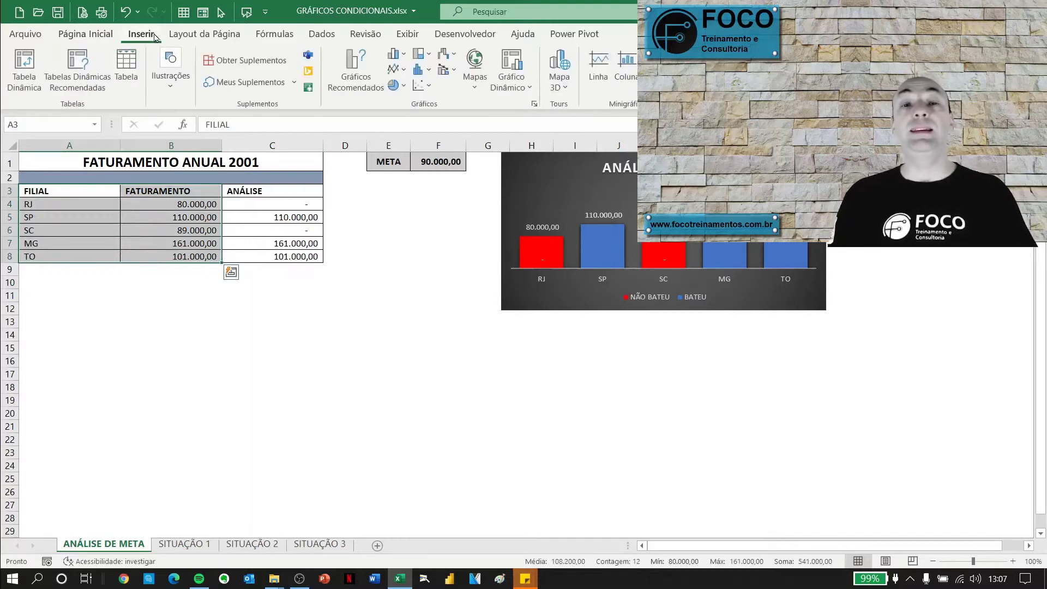
left_click(397, 55)
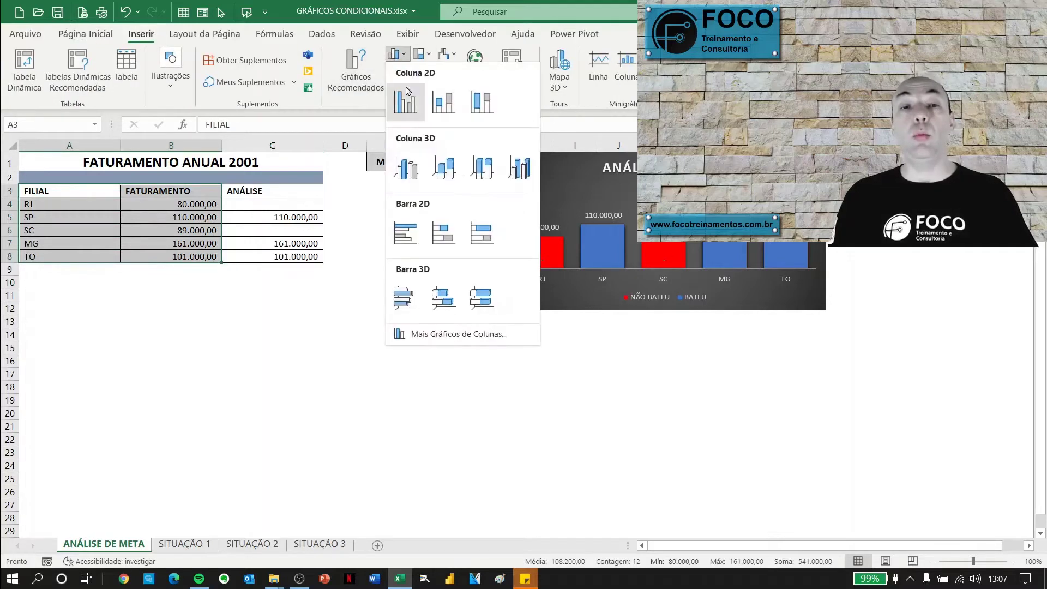
left_click(407, 93)
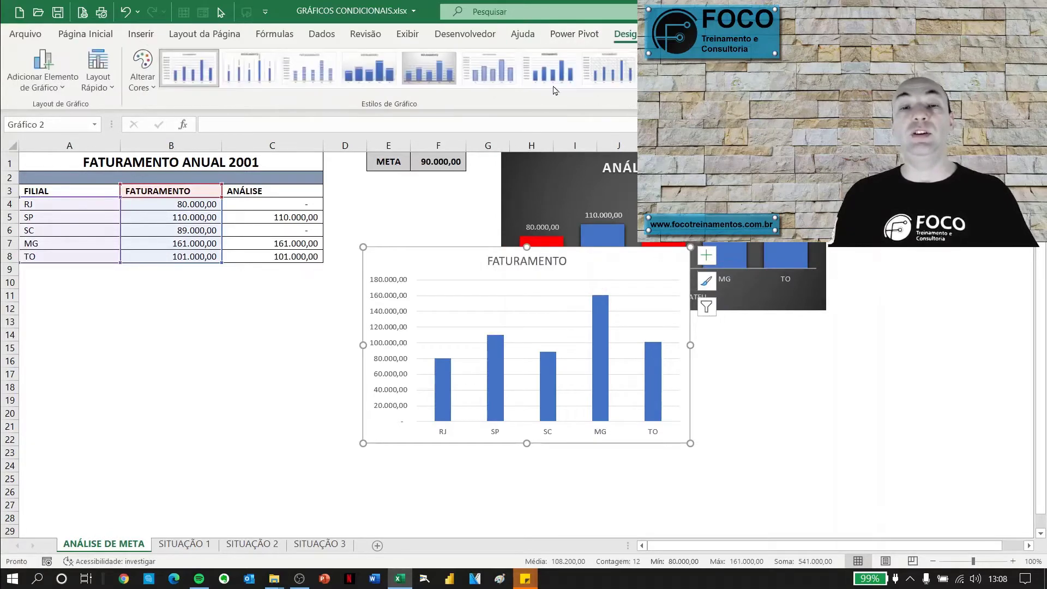
- Apply the dark gray chart style with wide gradient blue columns and move the new chart beneath the data table
left_click(642, 81)
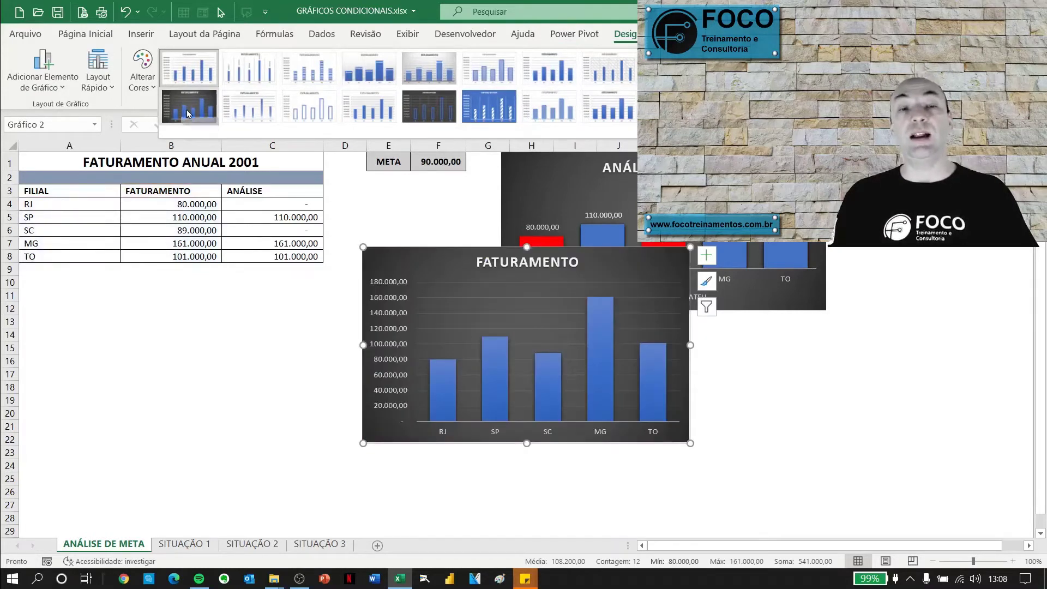
left_click(188, 114)
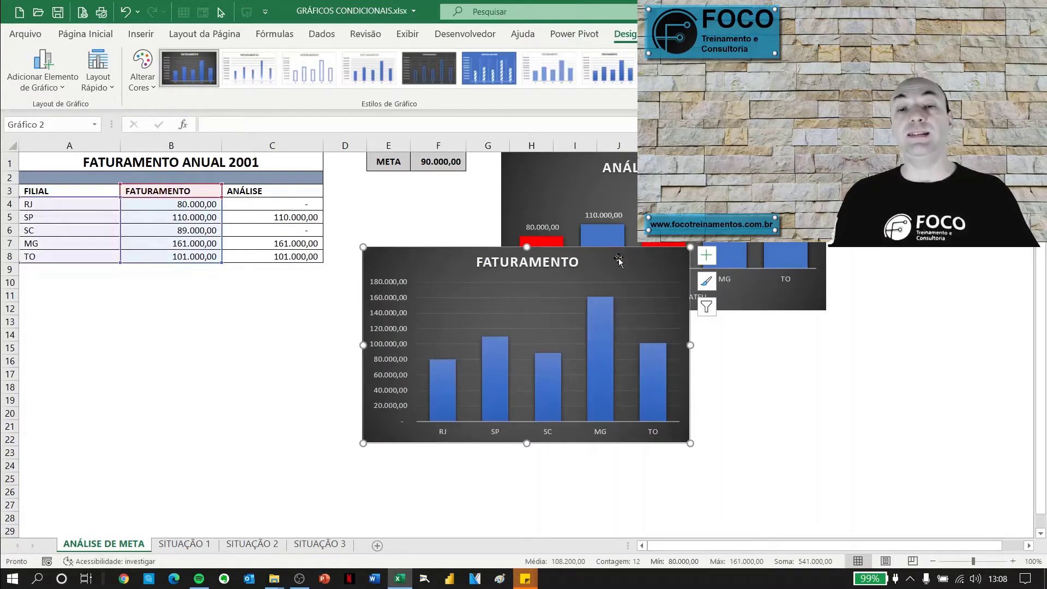
left_click_drag(619, 258, 393, 299)
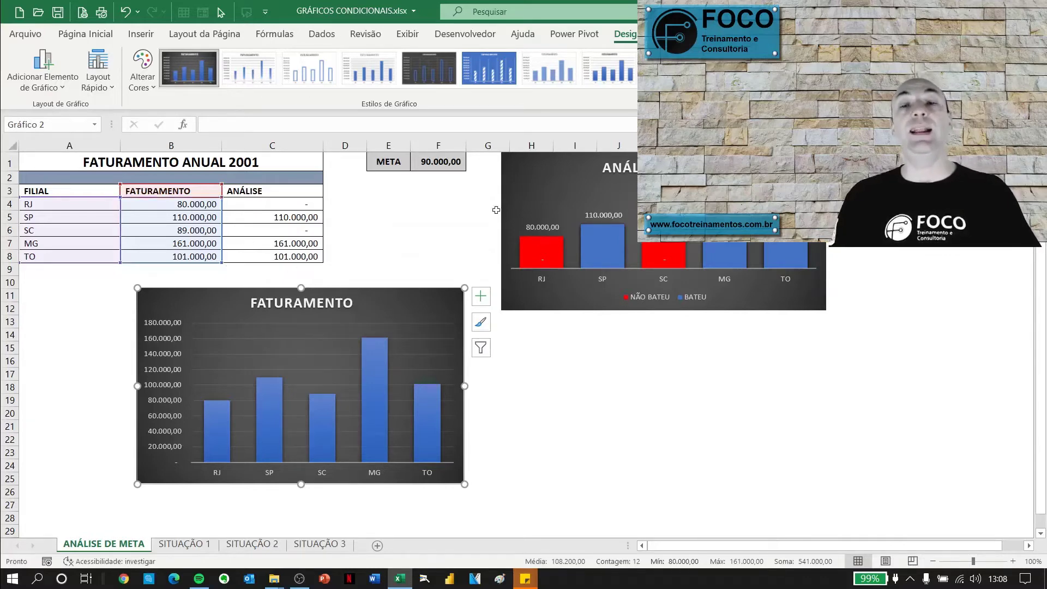
left_click(732, 70)
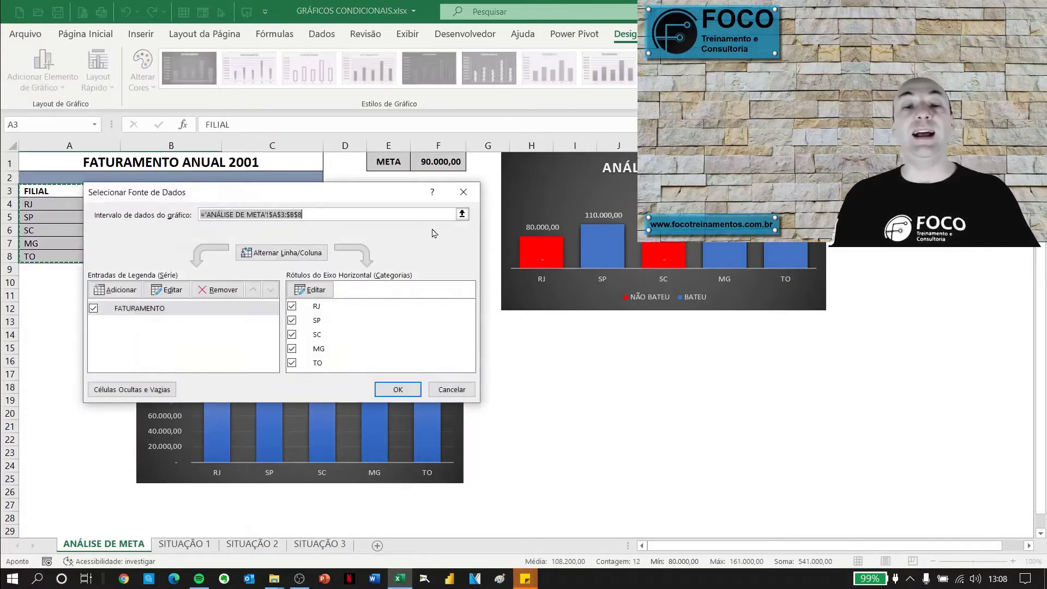
left_click(451, 394)
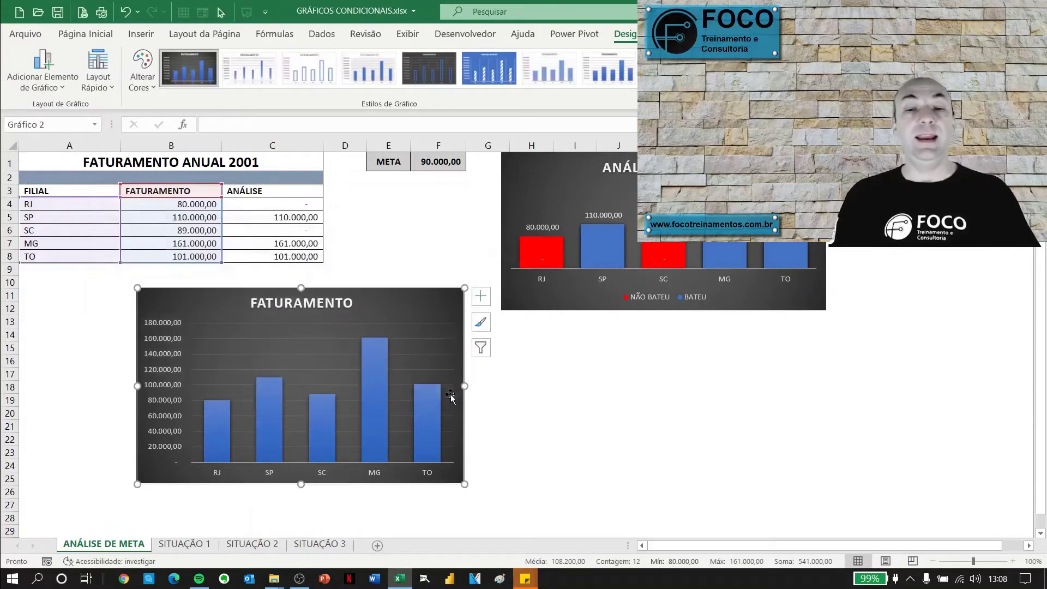
left_click(543, 400)
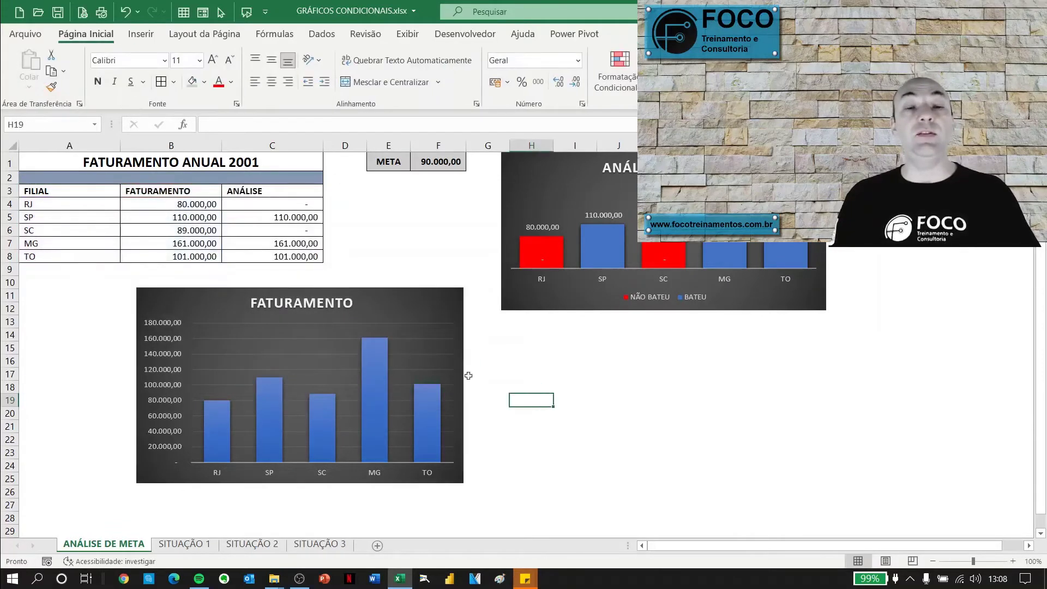
- Copy the ANÁLISE values in C4:C8 and paste them into the new chart as a second data series
left_click_drag(285, 206, 285, 256)
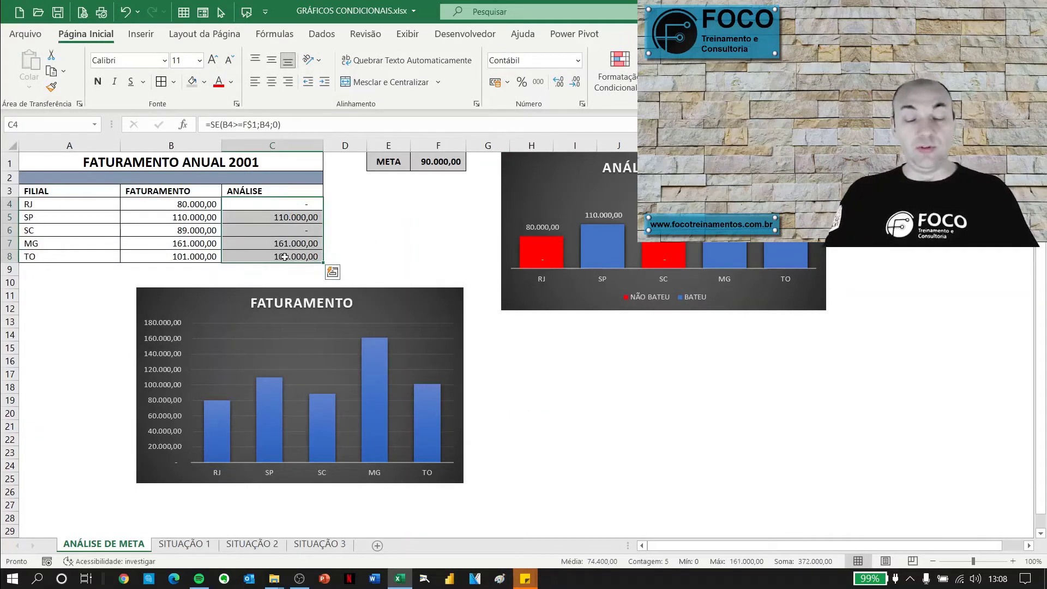
key("ctrl+c")
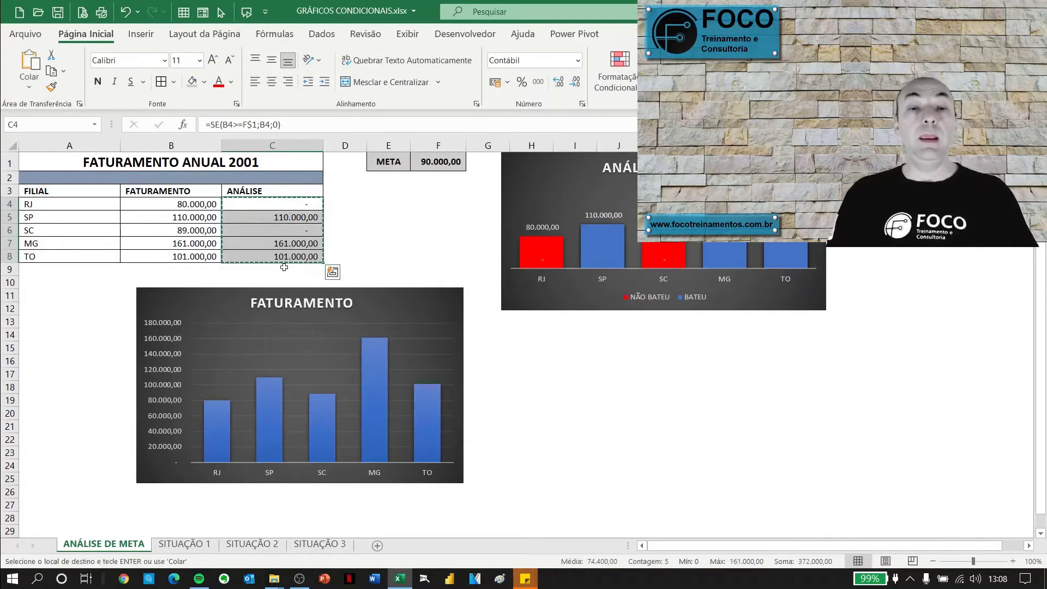
left_click(425, 301)
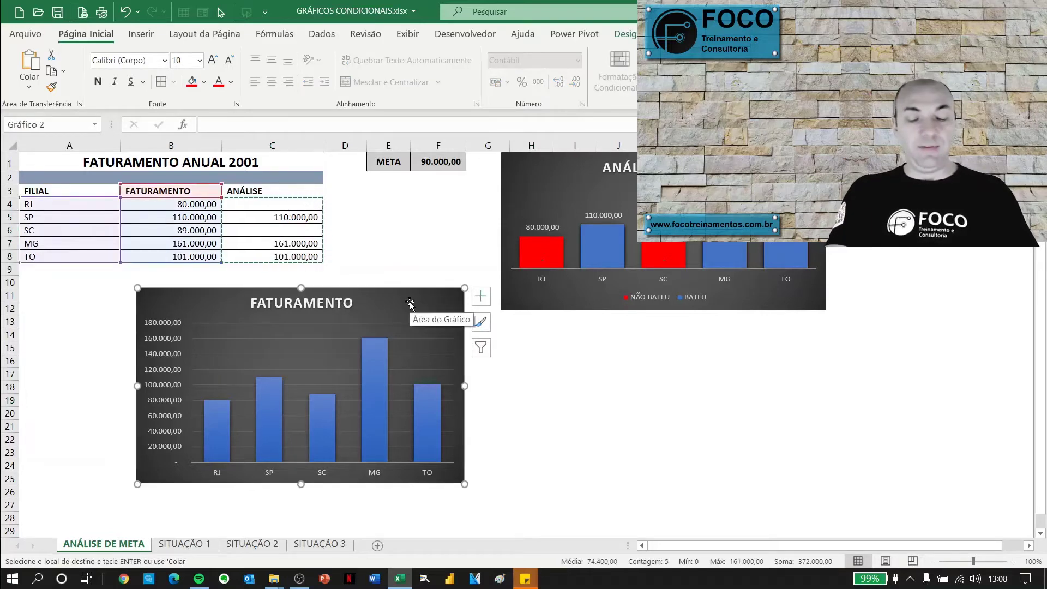
key("ctrl+v")
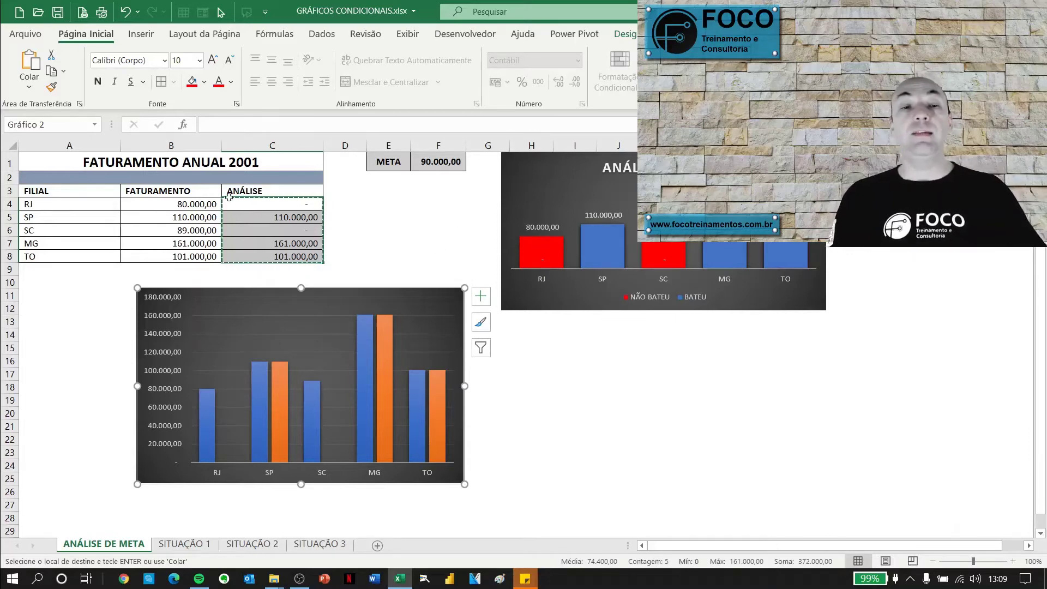
- Set the FATURAMENTO of RJ in B4 to 100000 and check the ANÁLISE formulas for RJ and SC
left_click(210, 204)
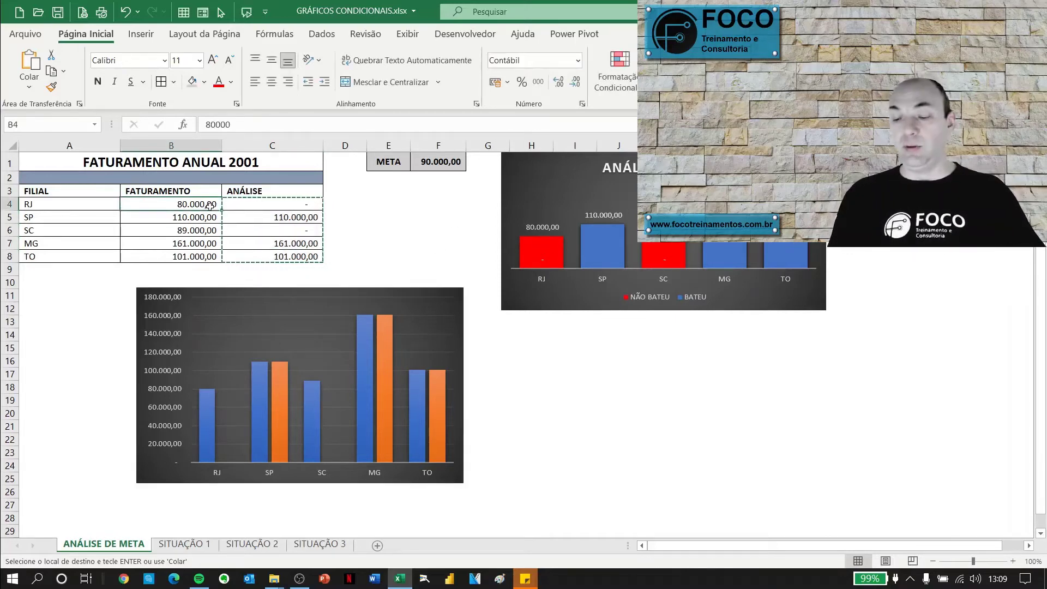
type("100000")
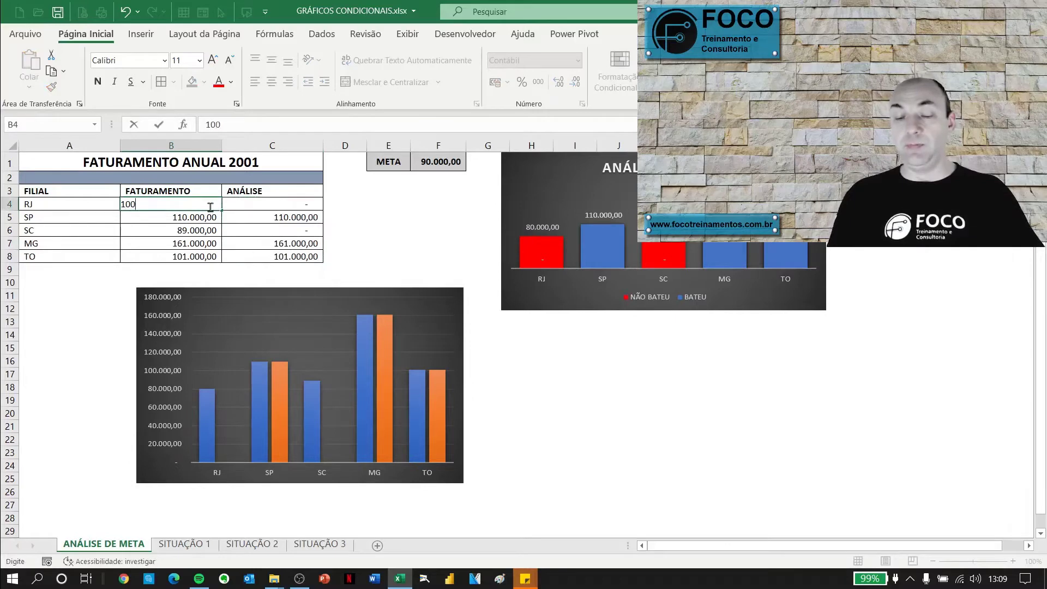
left_click(267, 205)
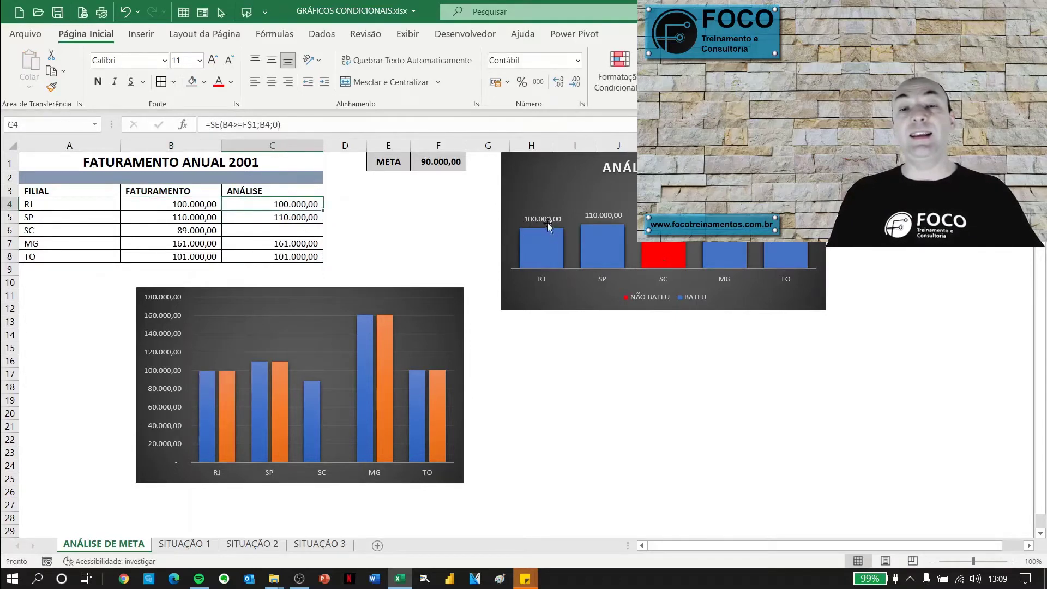
mouse_move(527, 262)
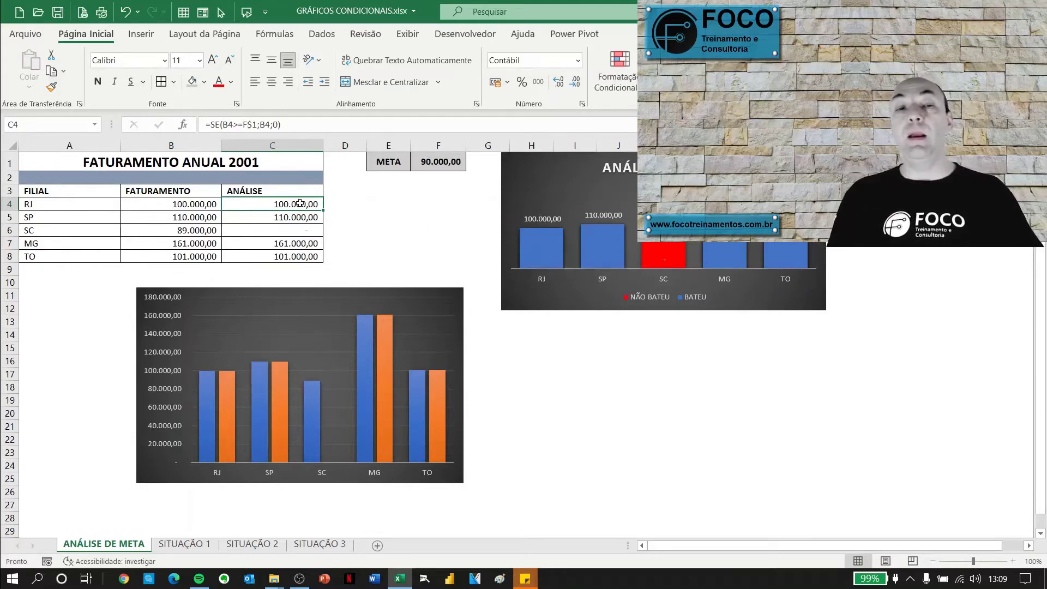
left_click(293, 231)
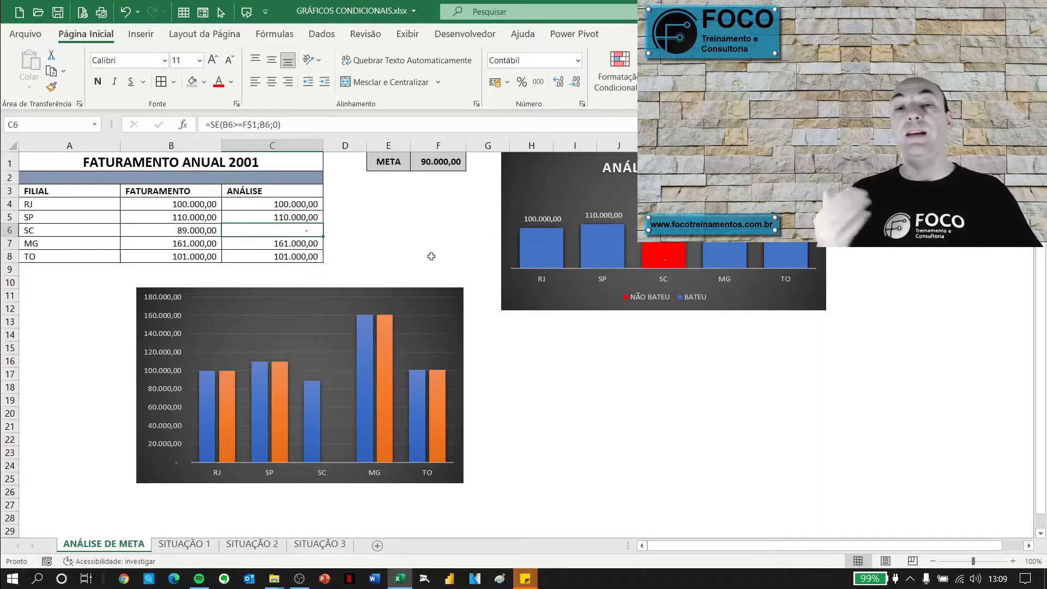
mouse_move(662, 255)
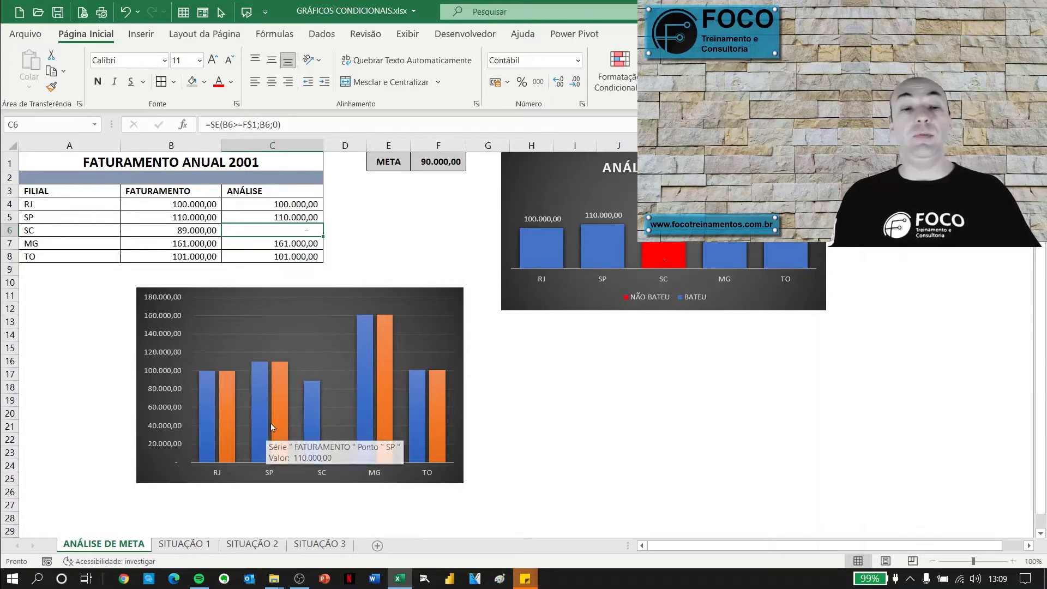
- Set the series overlap of the ANÁLISE columns in the new chart to 100%
mouse_move(228, 407)
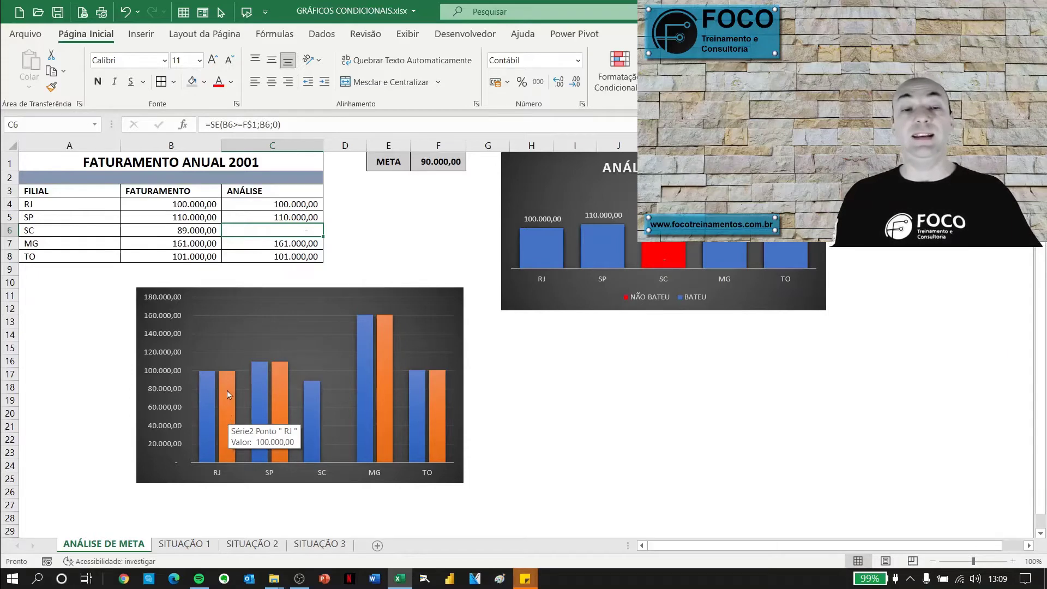
right_click(227, 390)
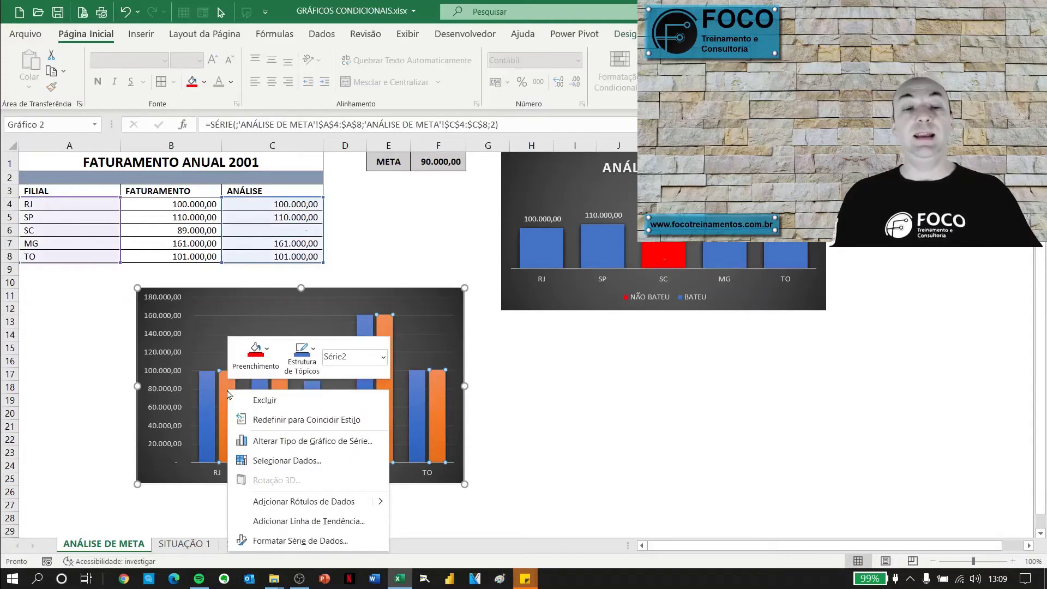
left_click(299, 541)
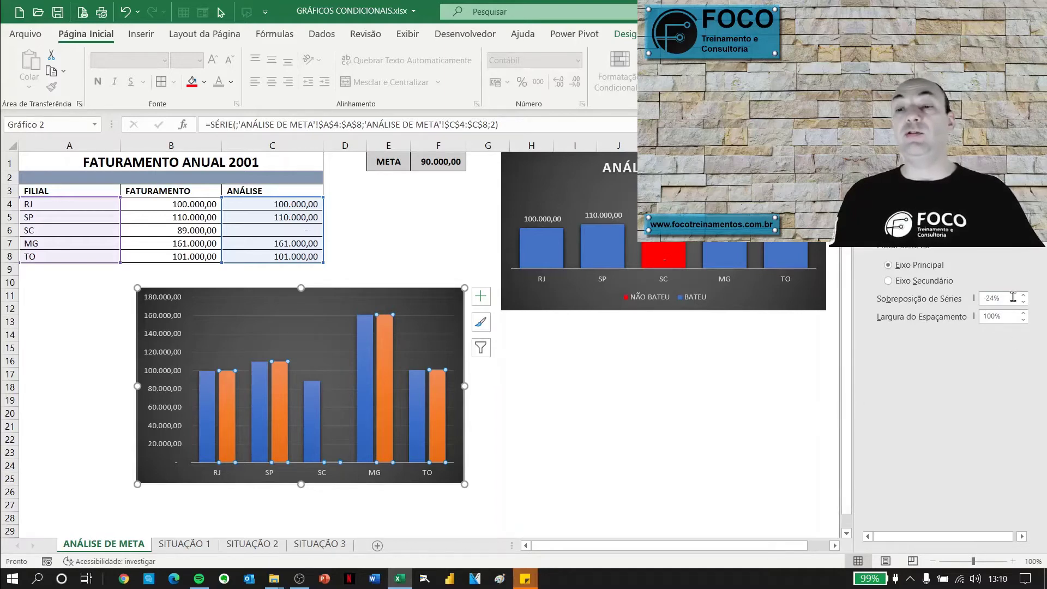
left_click_drag(1012, 298, 970, 299)
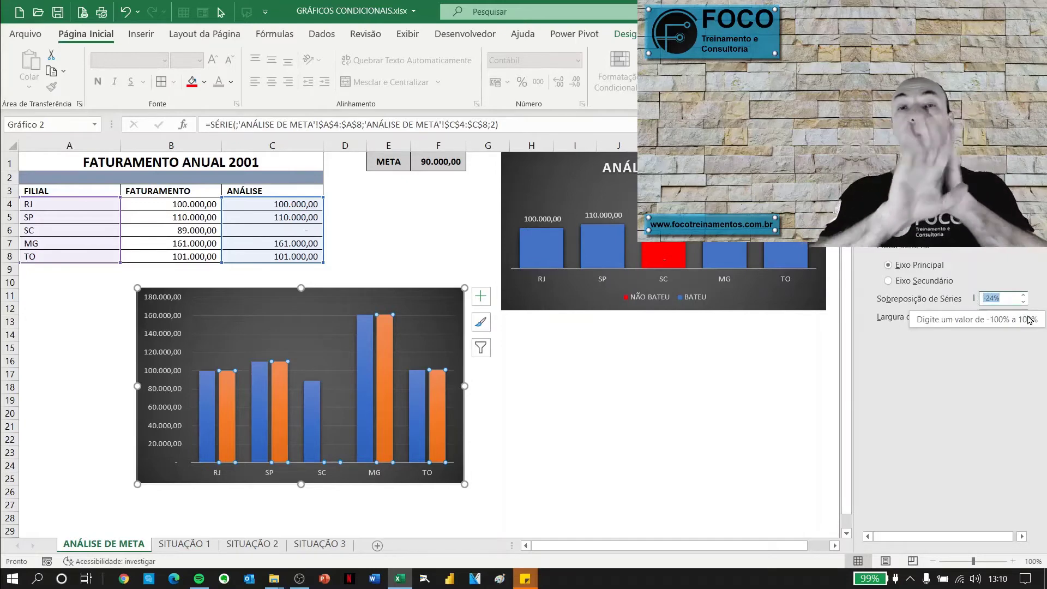
type("100")
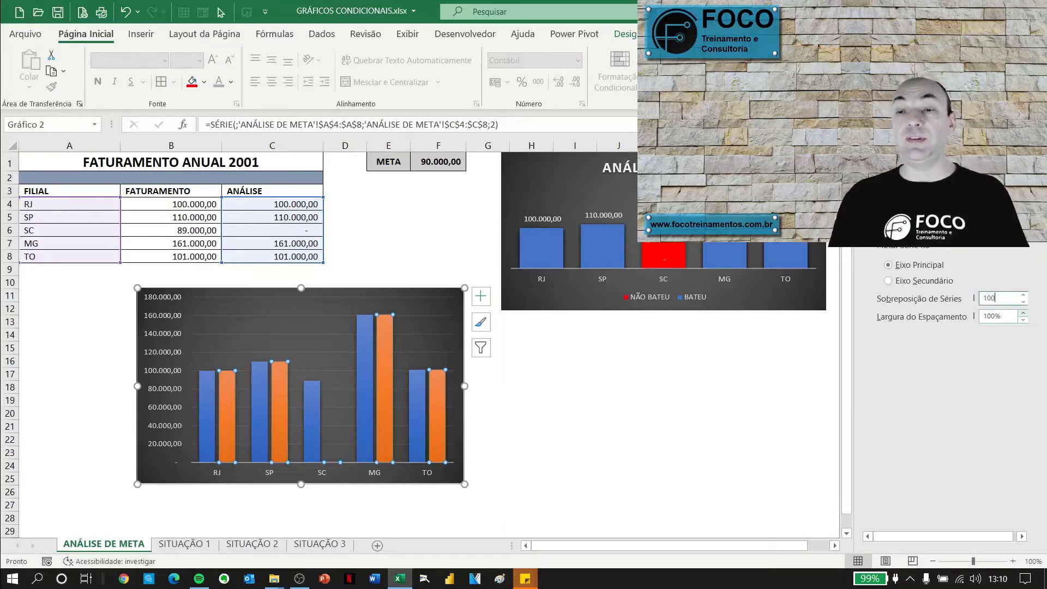
- Set the gap width of the overlapped columns to 40%
left_click(1013, 315)
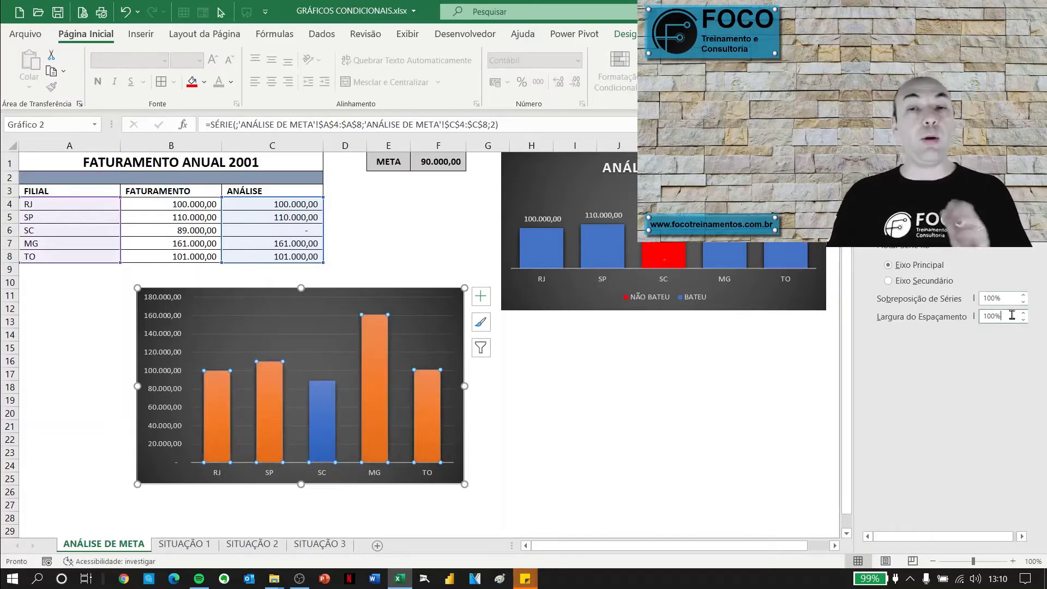
key("BackSpace")
key("BackSpace")
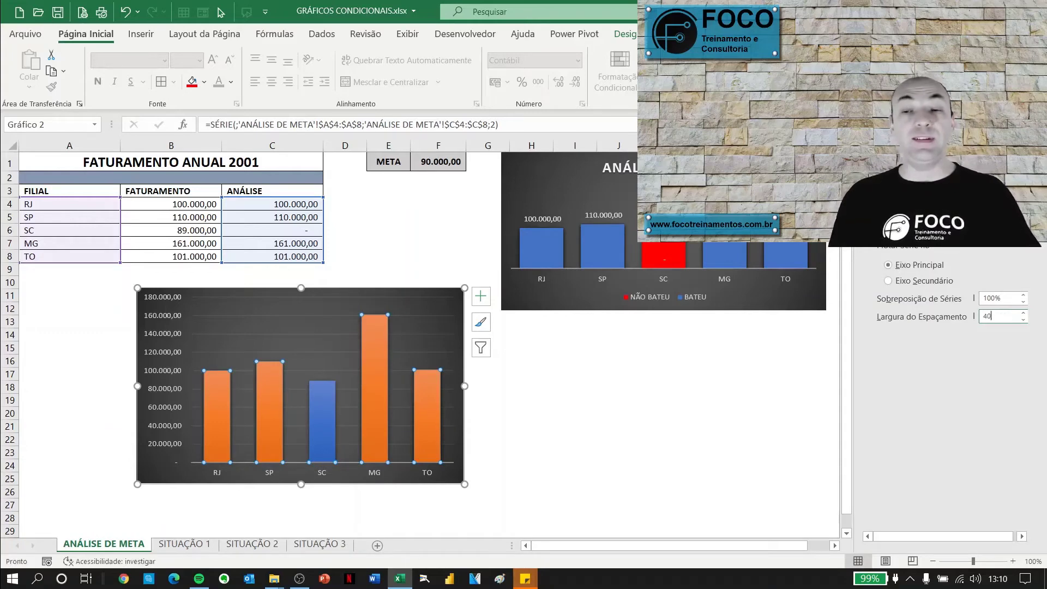
left_click(1009, 300)
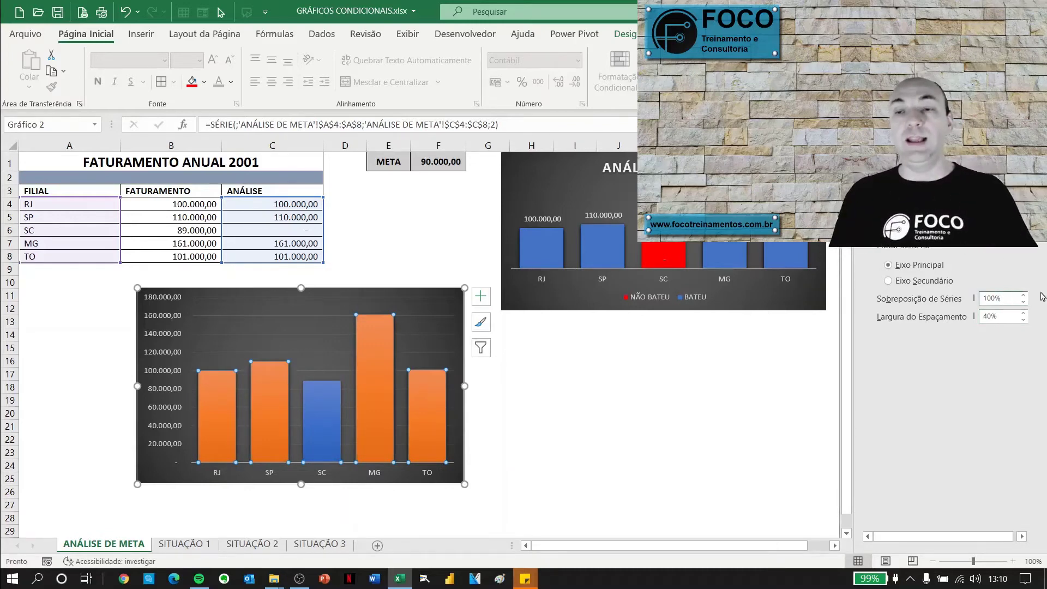
- Try a gap width of 50% for the columns, return it to 40%, and deselect the chart
left_click(1000, 317)
left_click_drag(999, 318, 976, 322)
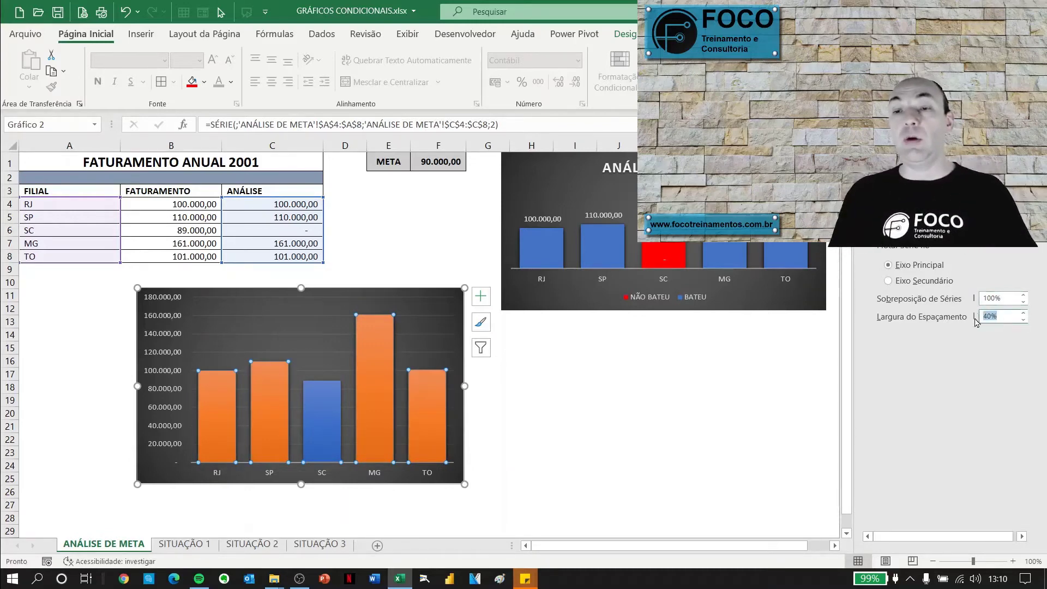
type("50")
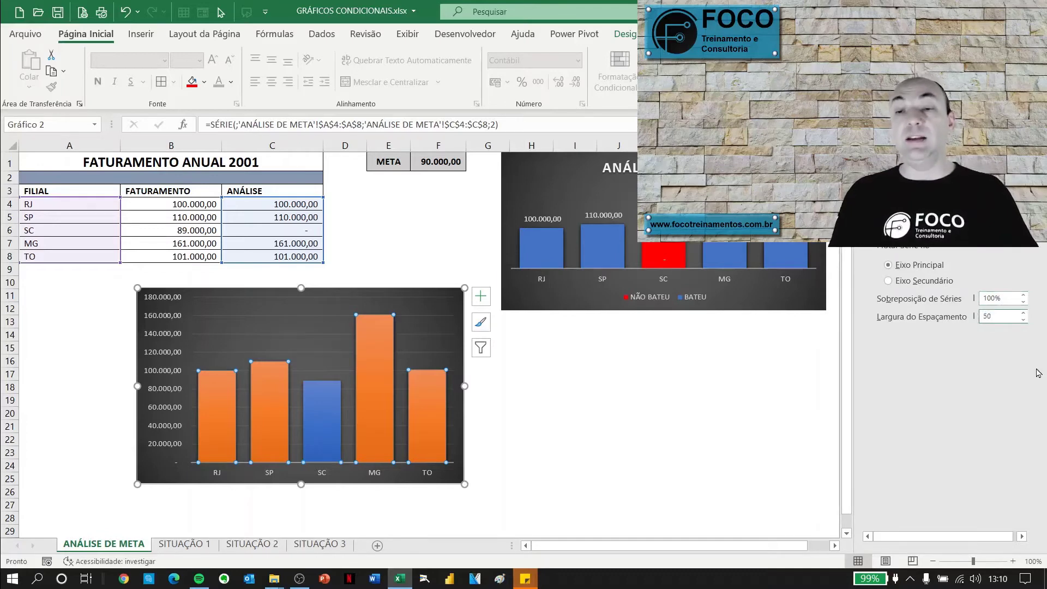
left_click(1013, 298)
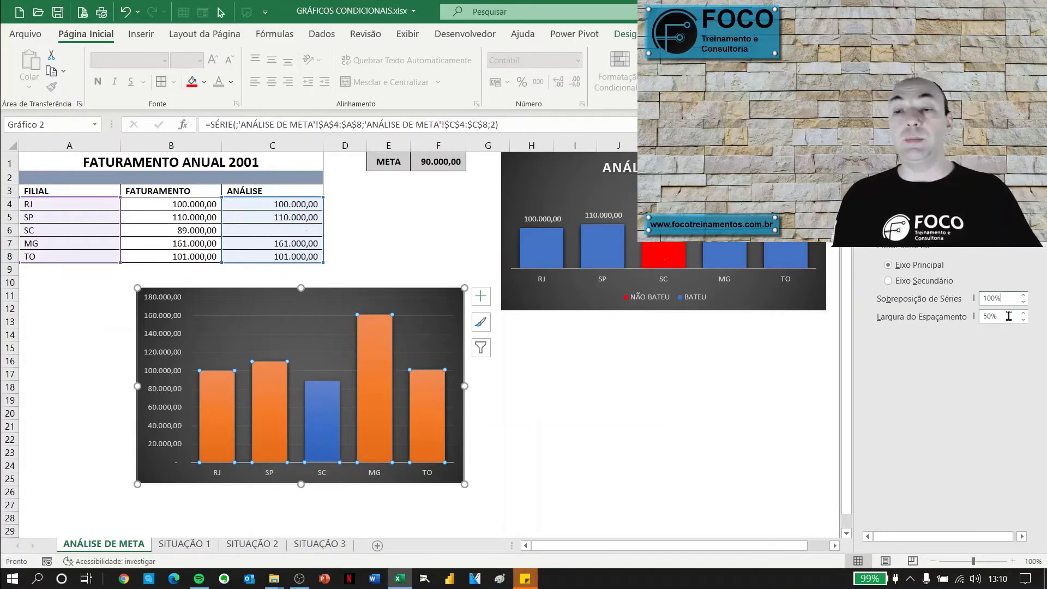
left_click_drag(1000, 317, 979, 315)
type("40")
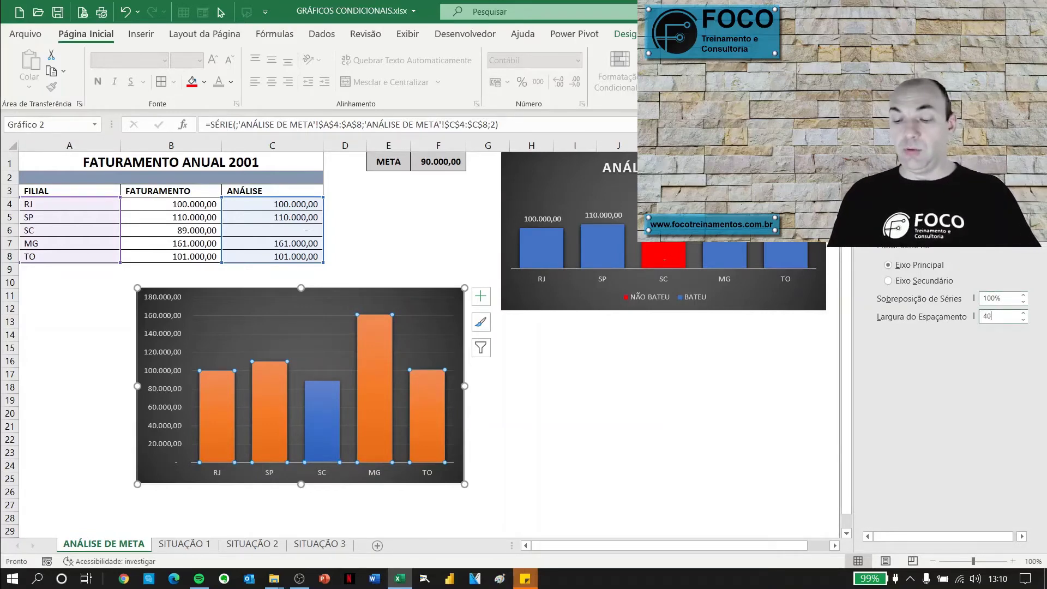
left_click(1015, 300)
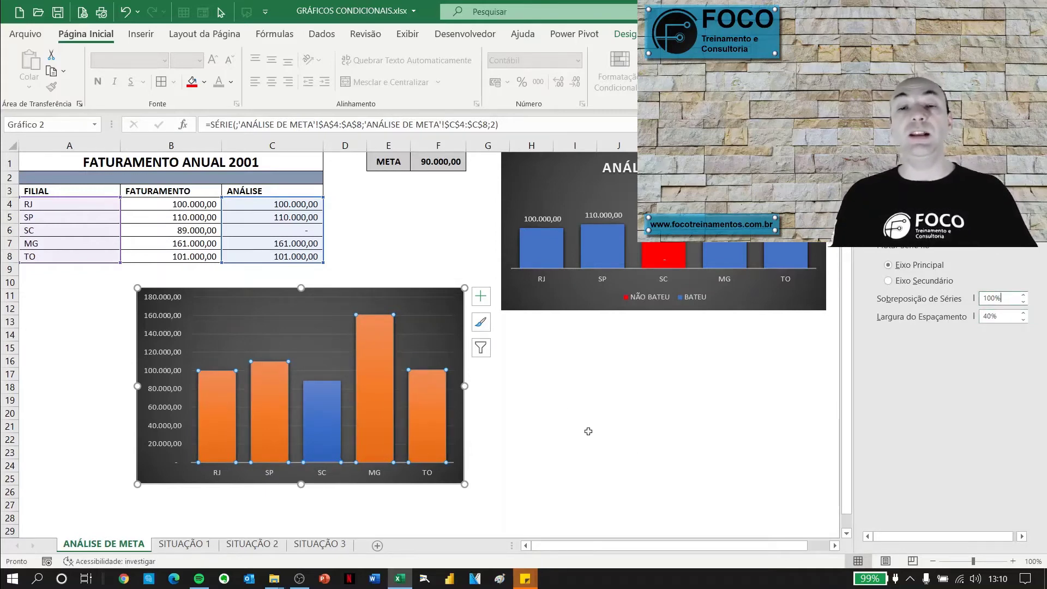
left_click(588, 432)
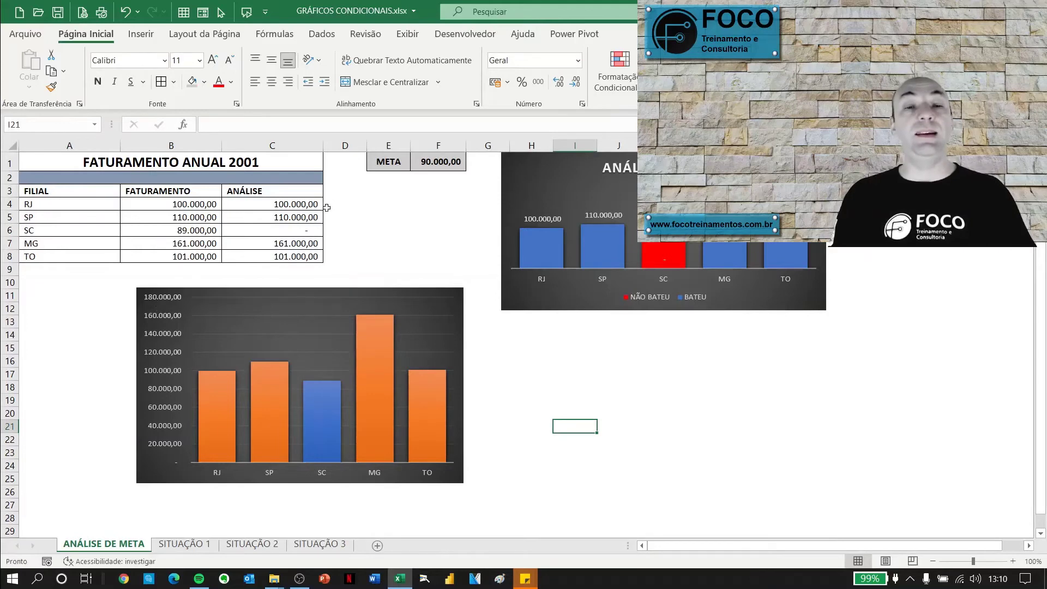
- Set the FATURAMENTO of RJ in B4 to 60.000 to test the chart's conditional coloring
left_click(247, 206)
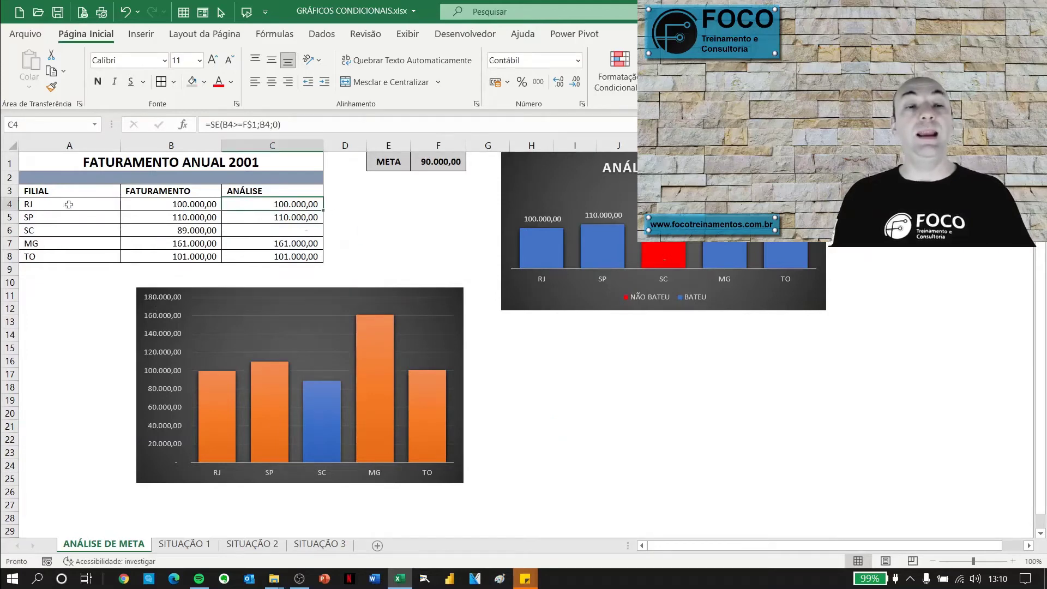
mouse_move(222, 436)
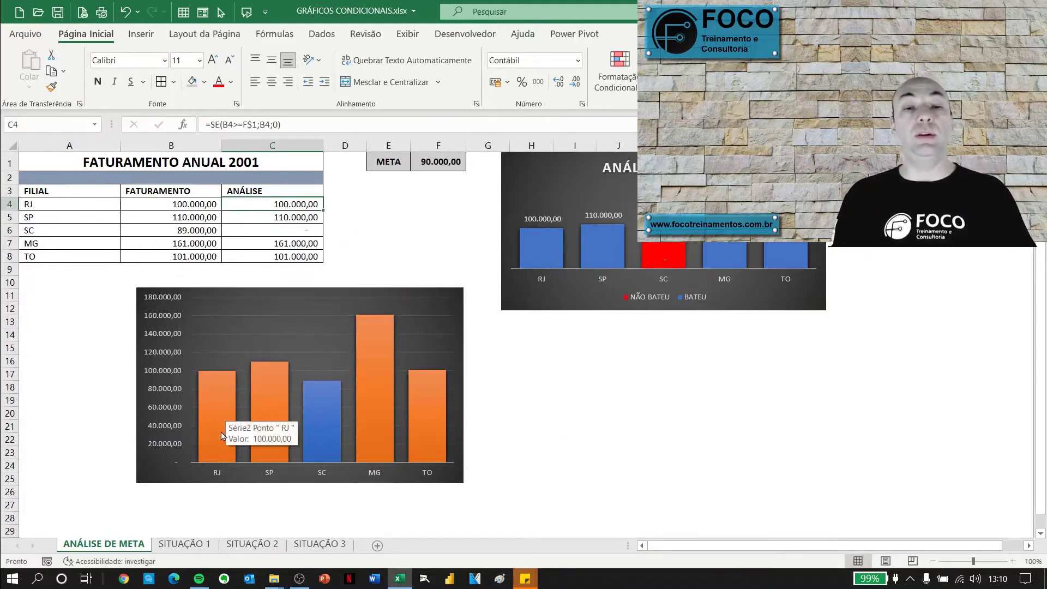
left_click(215, 205)
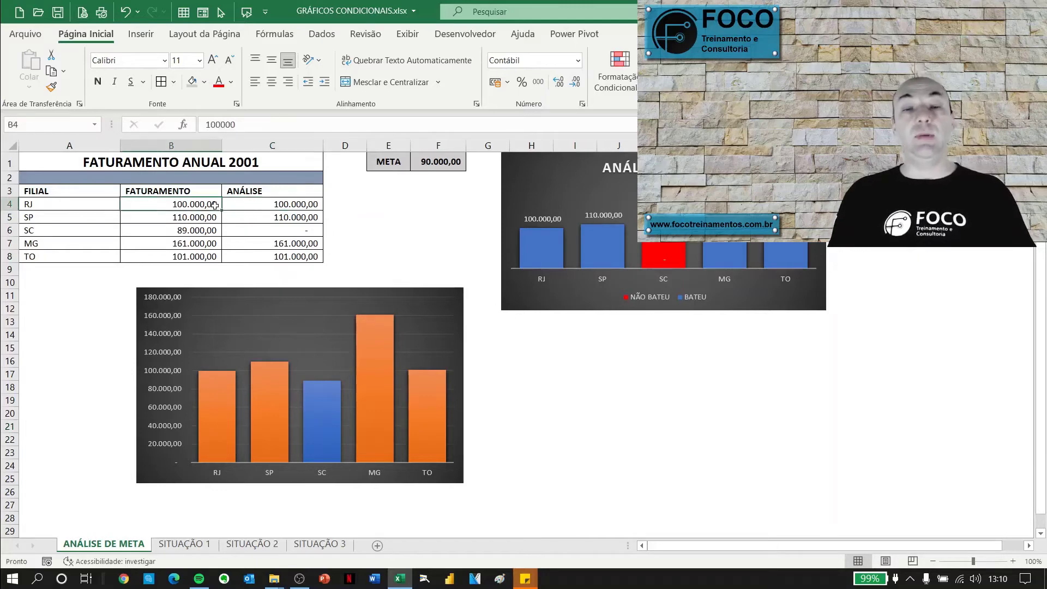
type("60")
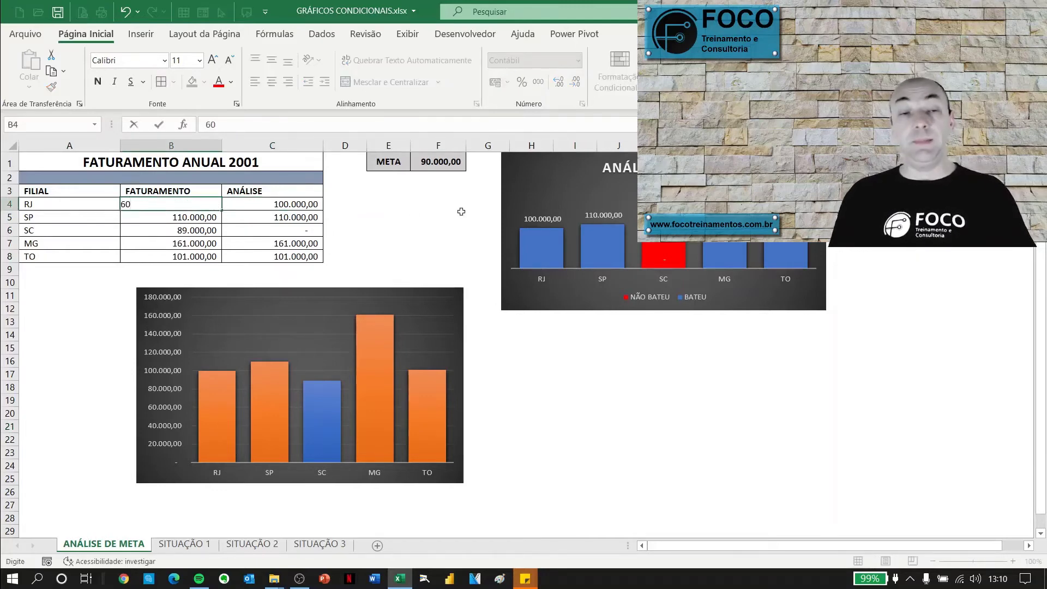
type(".000")
key("Return")
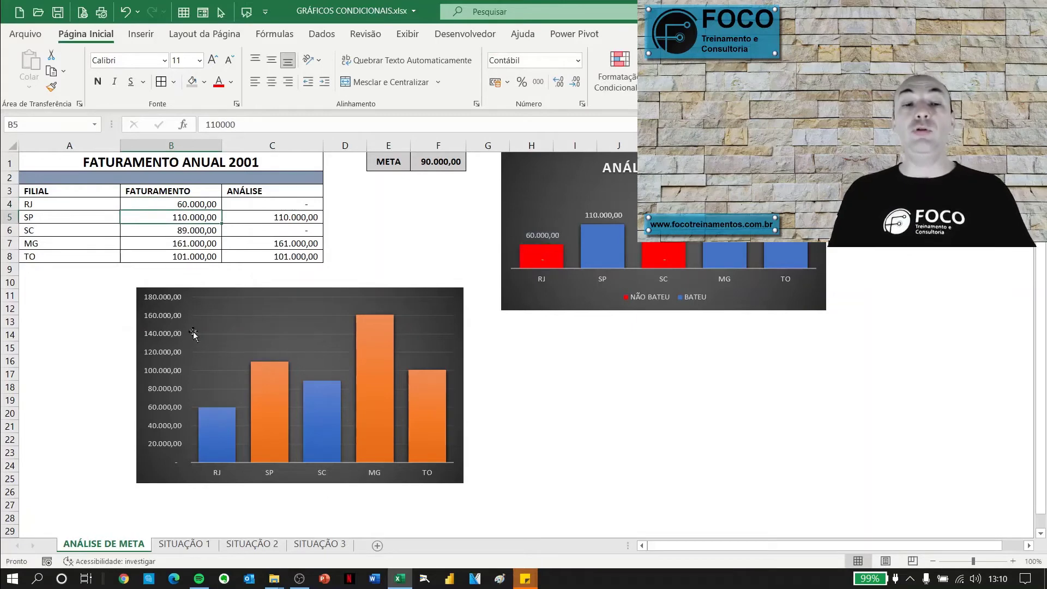
- Fill the FATURAMENTO series columns in the new chart with standard red
mouse_move(220, 434)
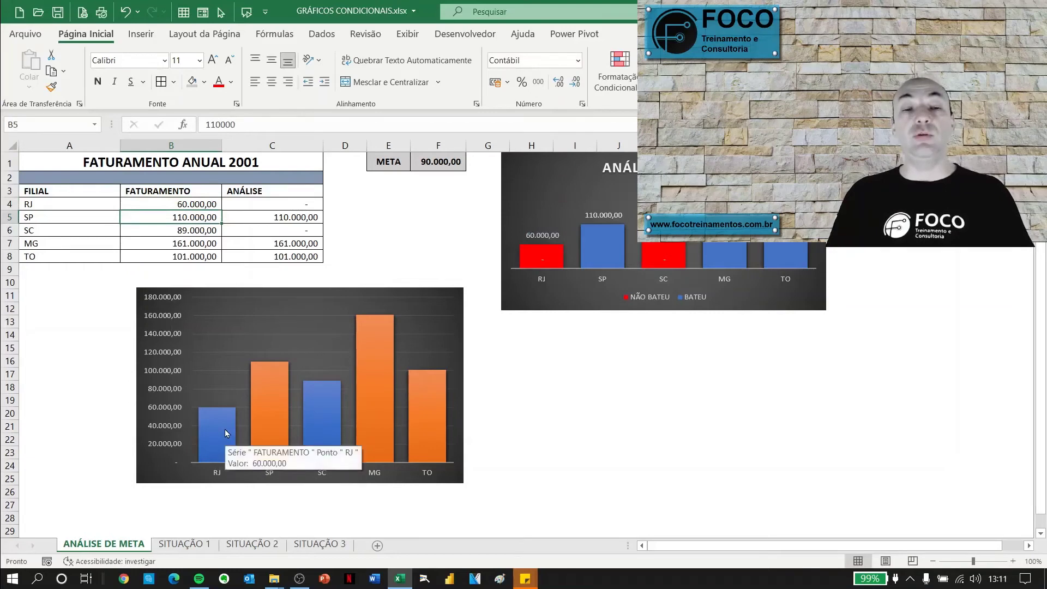
left_click(224, 431)
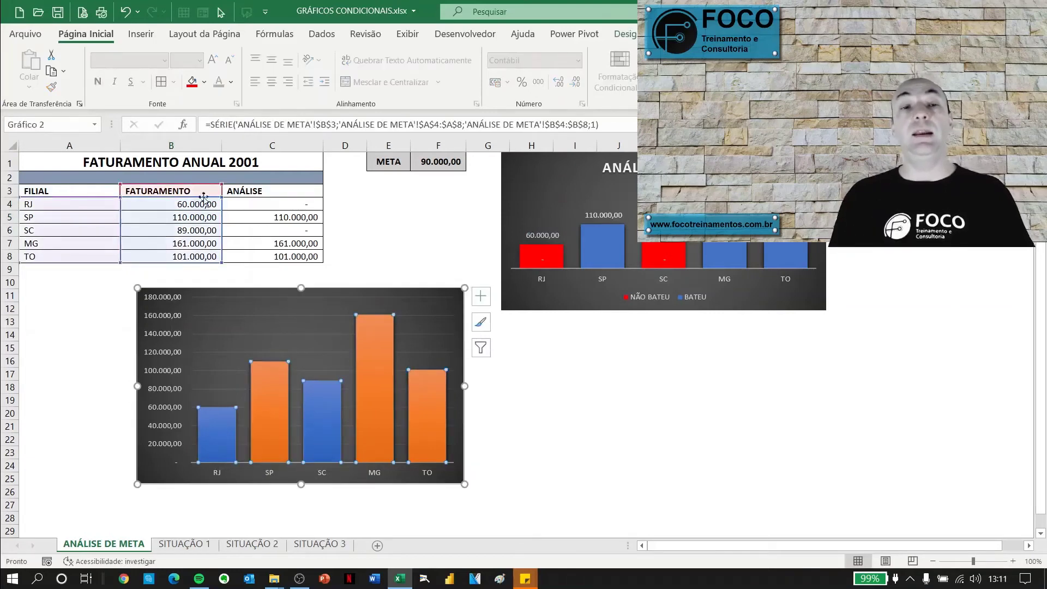
left_click(204, 83)
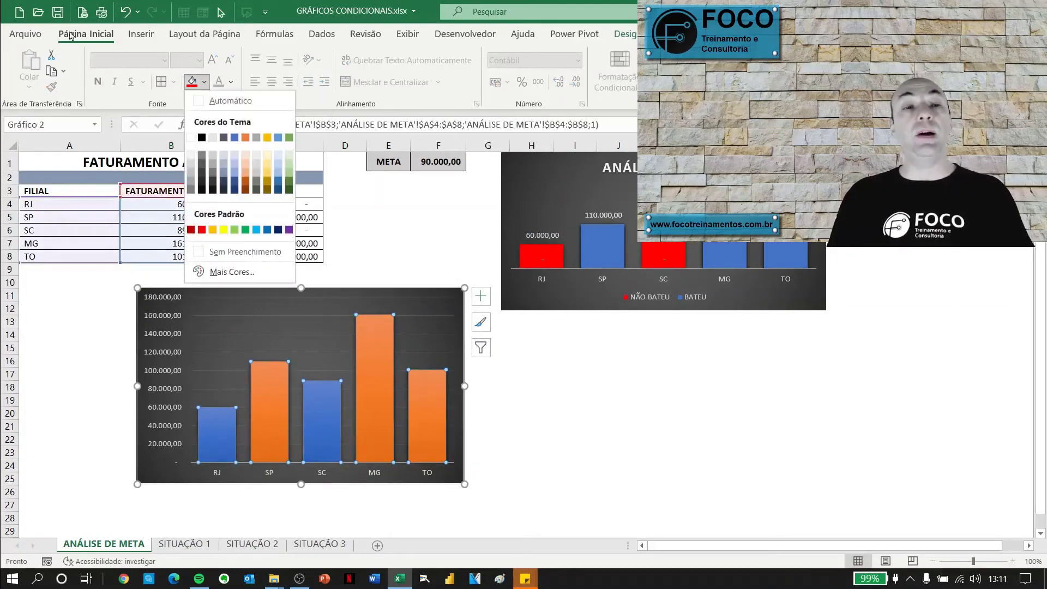
left_click(206, 229)
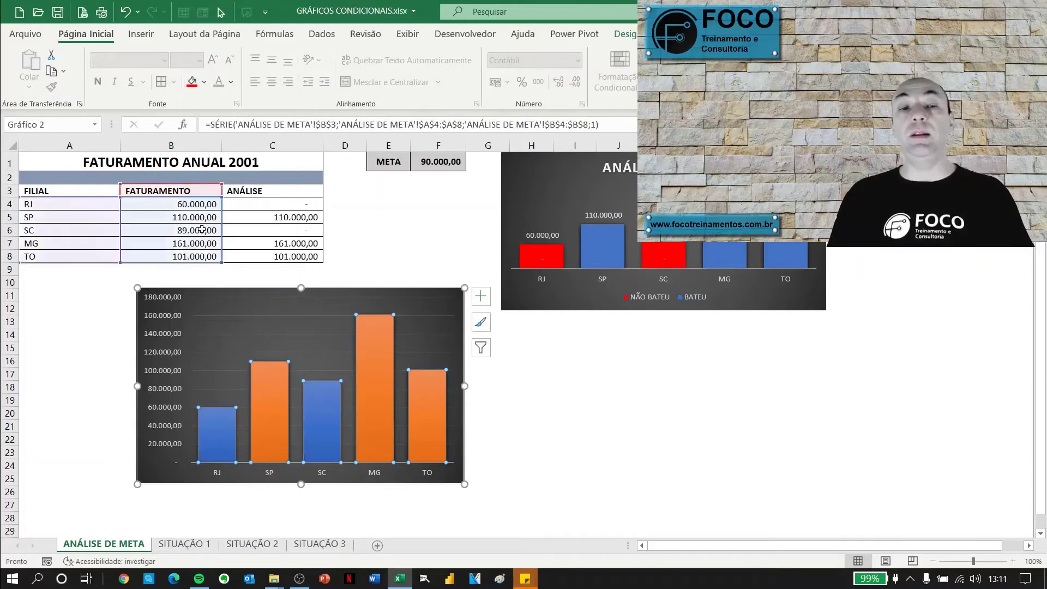
- Fill the ANÁLISE series columns in the new chart with the theme blue and deselect the chart
left_click(277, 388)
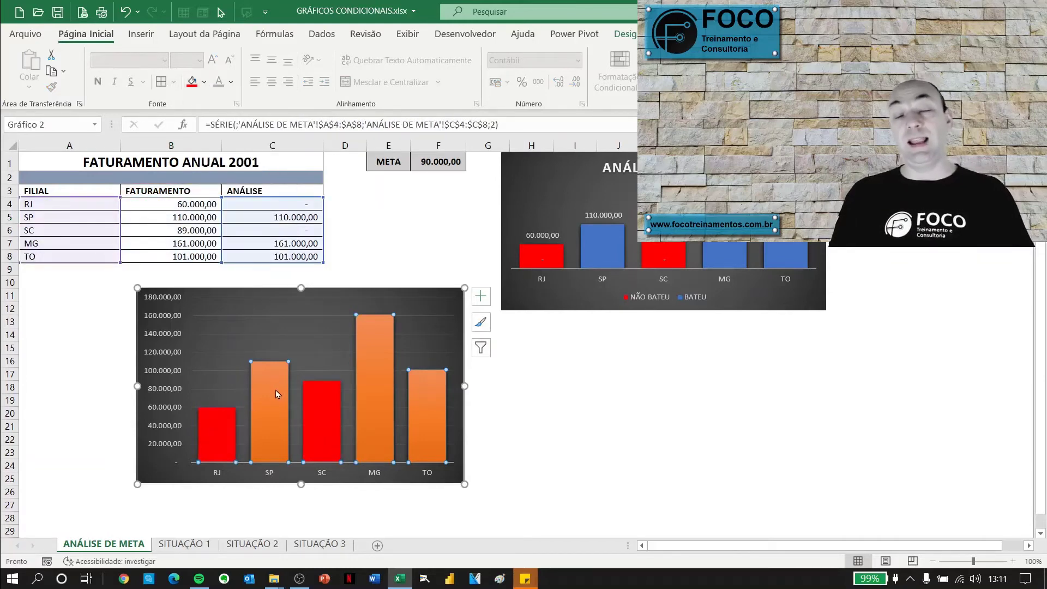
left_click(205, 82)
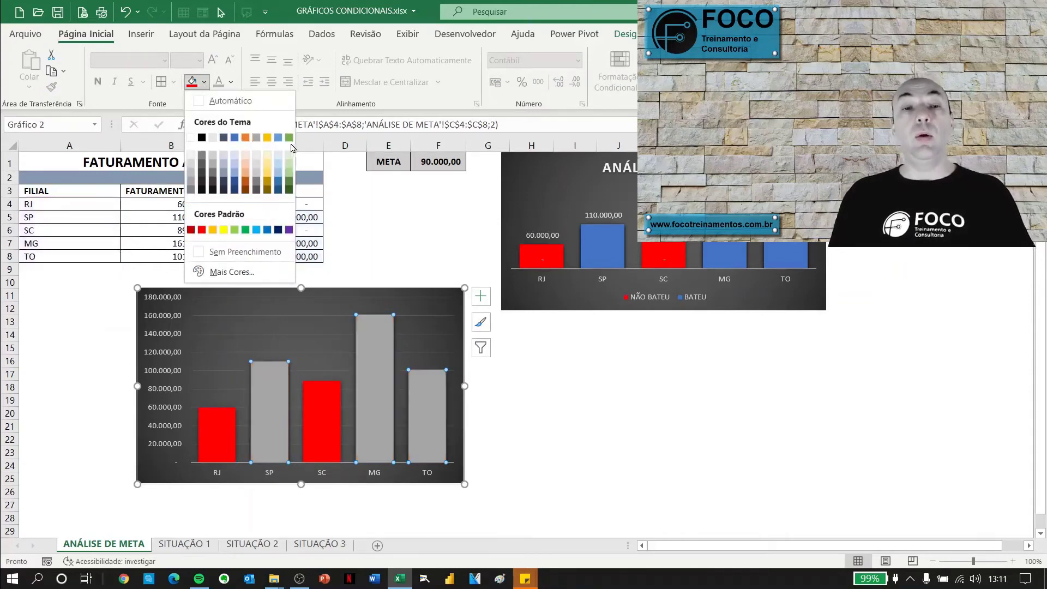
left_click(235, 138)
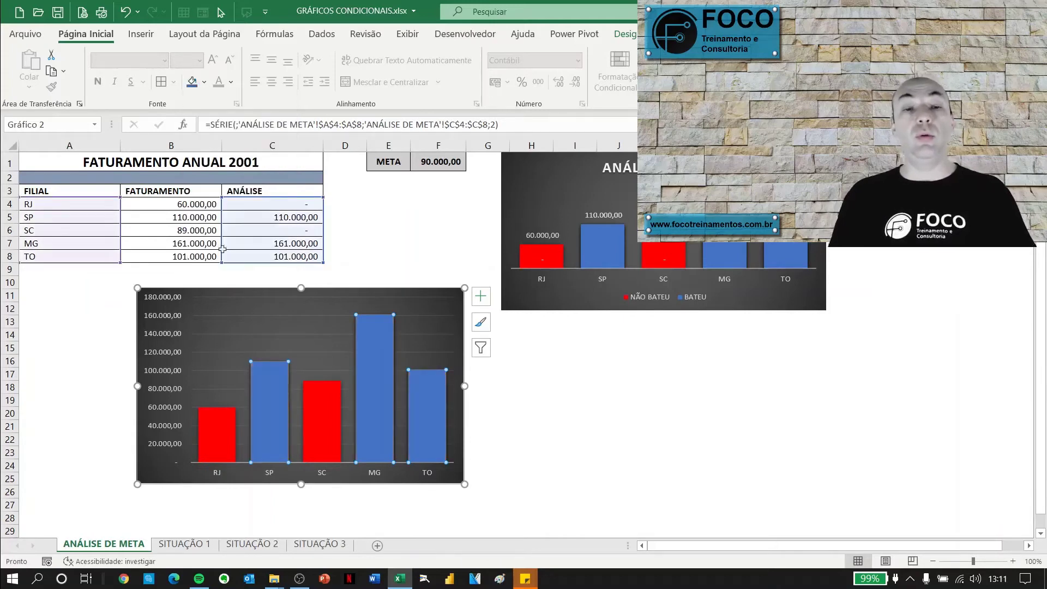
left_click(633, 505)
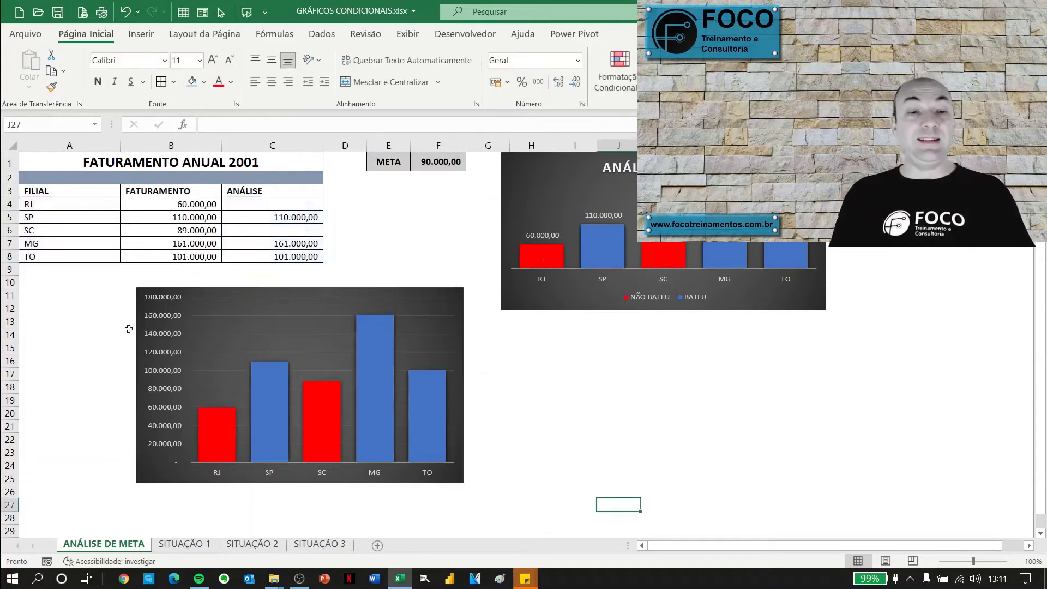
- Delete the vertical value axis from the new chart
left_click(153, 318)
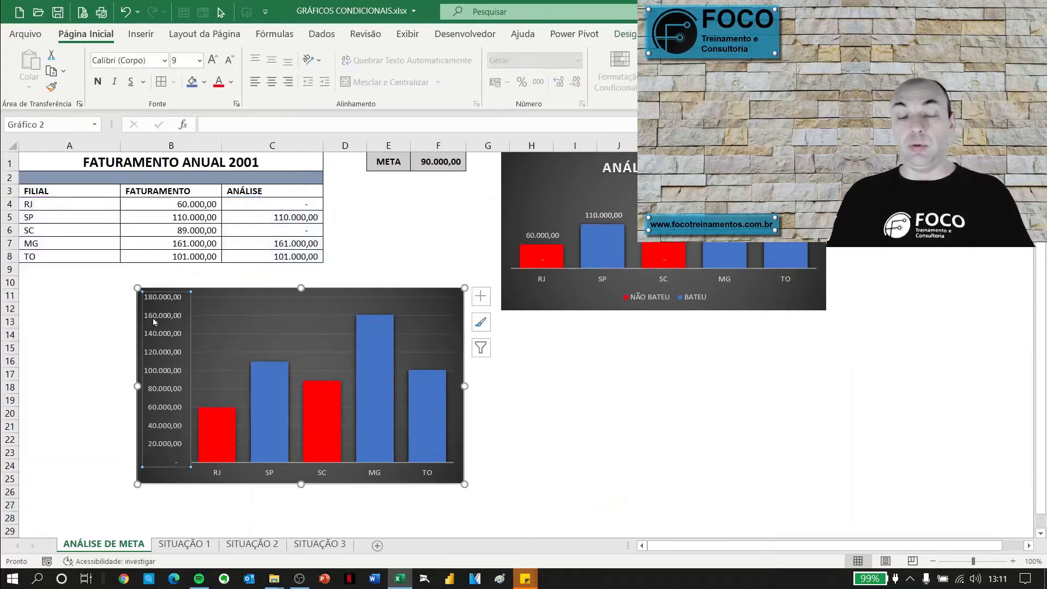
key("Delete")
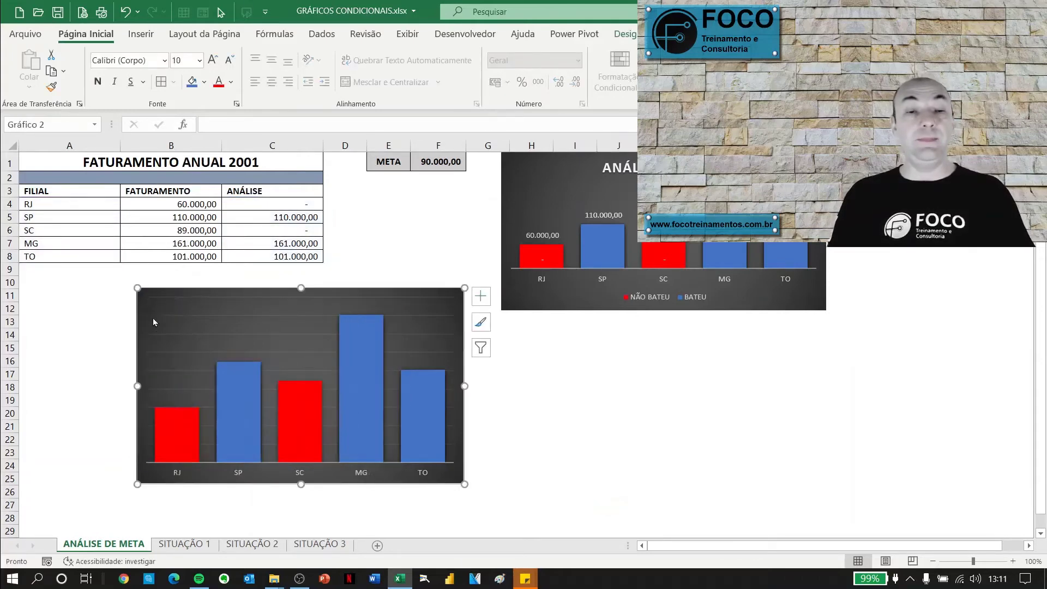
- Delete the horizontal gridlines from the new chart and add a chart title above the plot area
left_click(300, 337)
key("Delete")
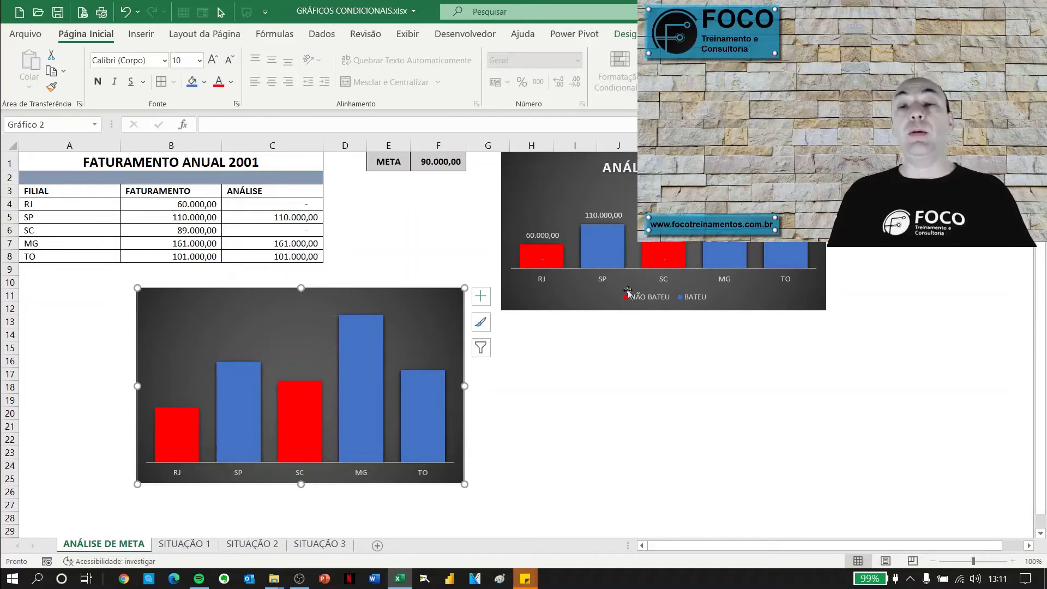
left_click(625, 34)
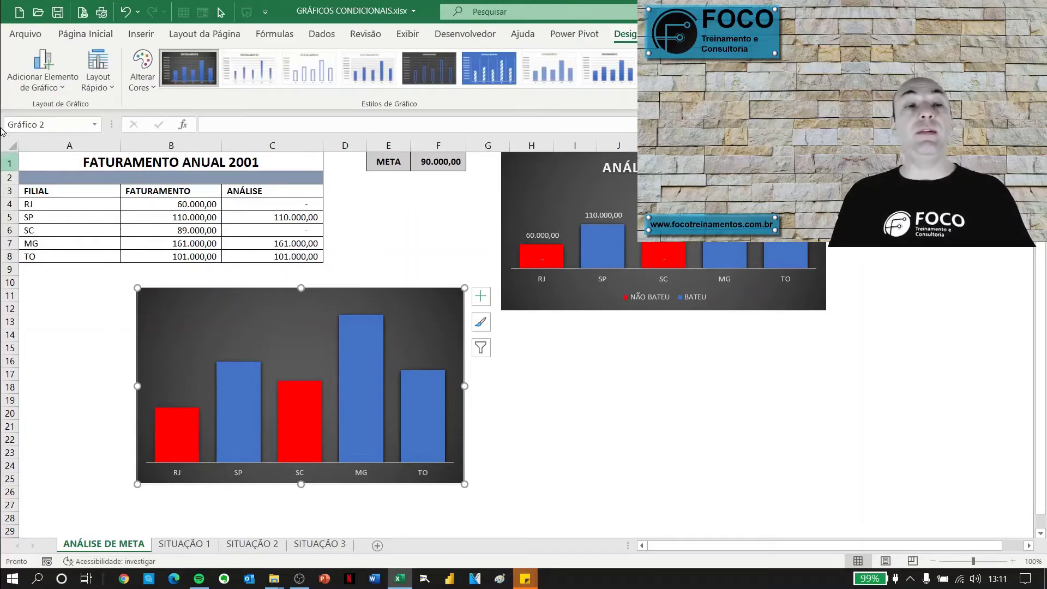
left_click(39, 85)
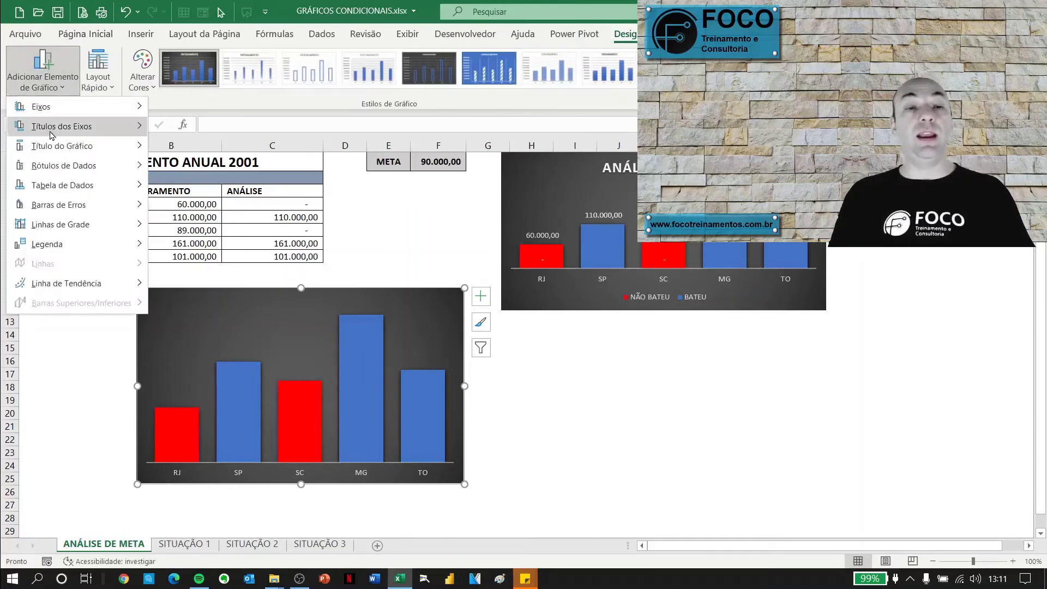
mouse_move(33, 147)
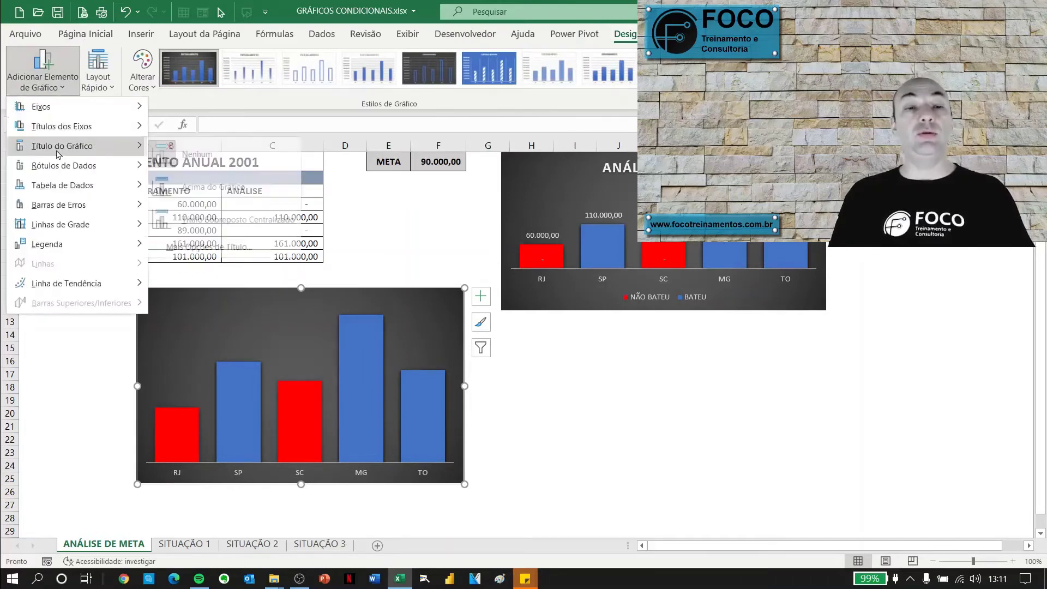
left_click(209, 188)
- Add data labels at the outside end (Extremidade Externa) of the new chart's columns
left_click(64, 89)
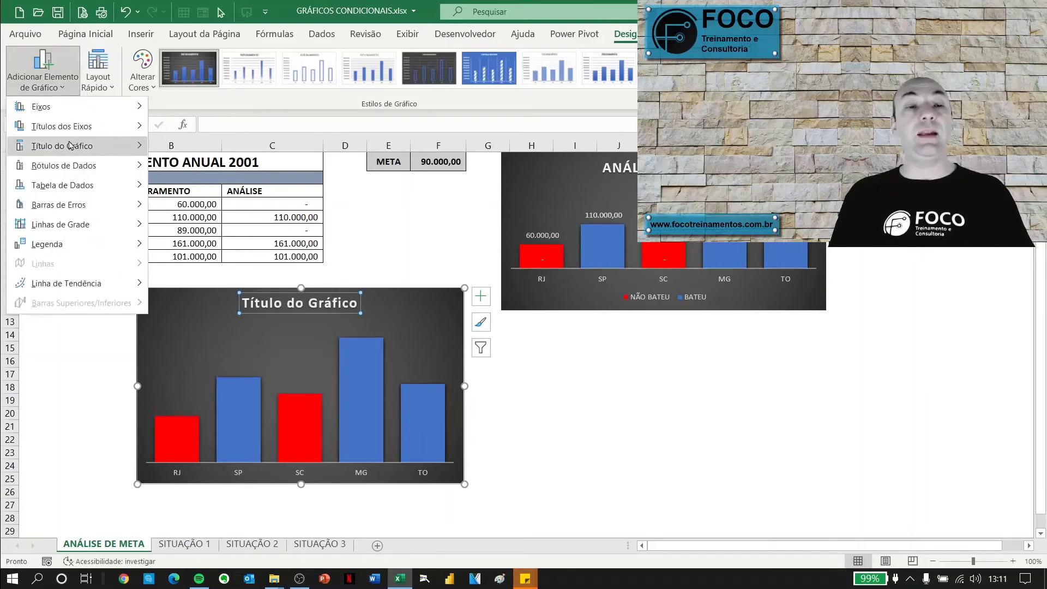
mouse_move(73, 167)
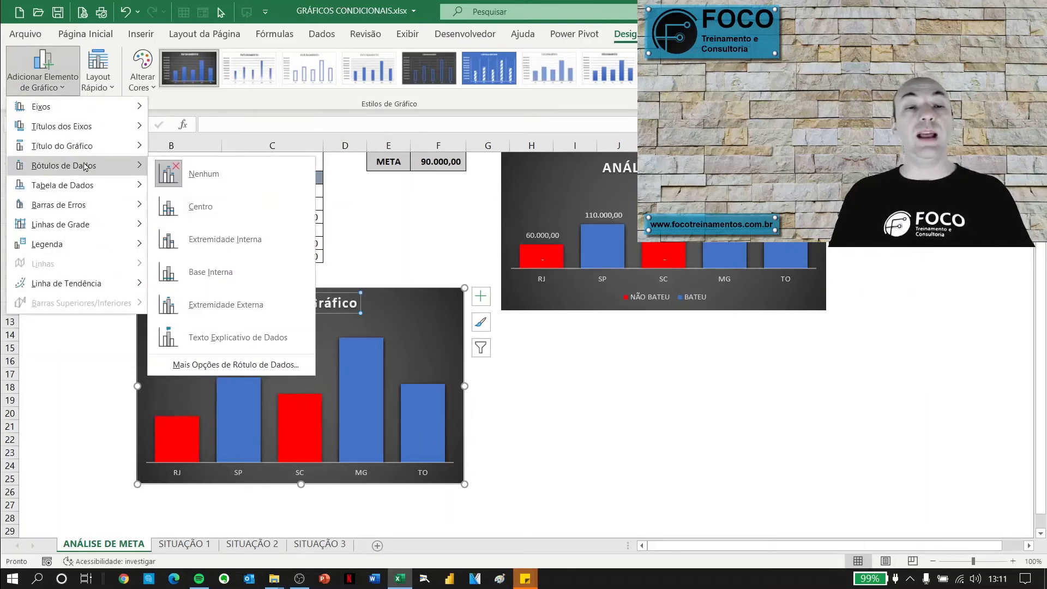
left_click(225, 306)
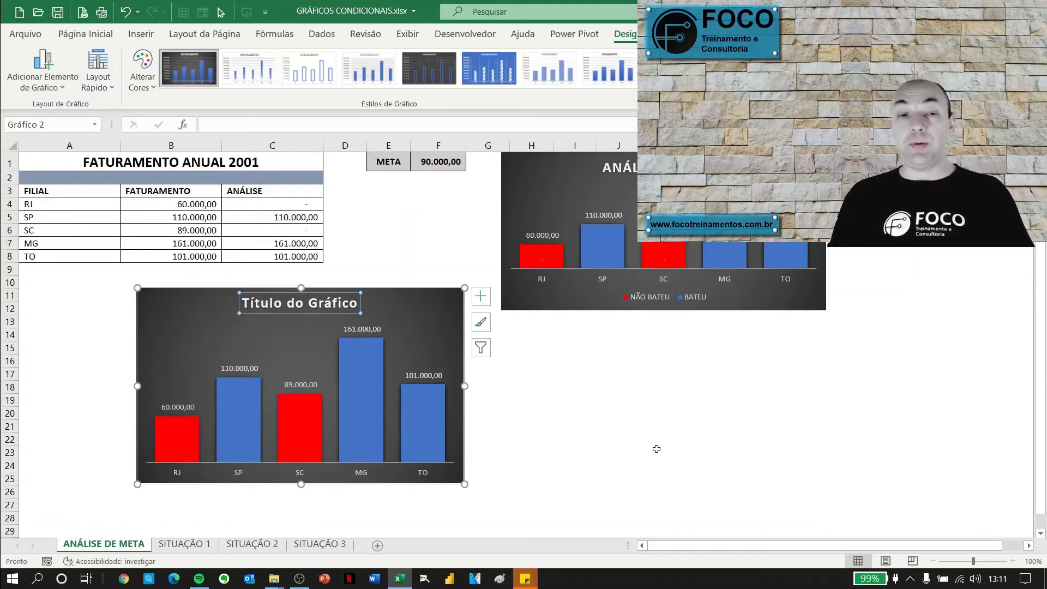
- Replace the new chart's placeholder title with ANÁLISE DE META and deselect the chart
left_click(269, 303)
key("BackSpace")
key("BackSpace")
key("BackSpace")
key("BackSpace")
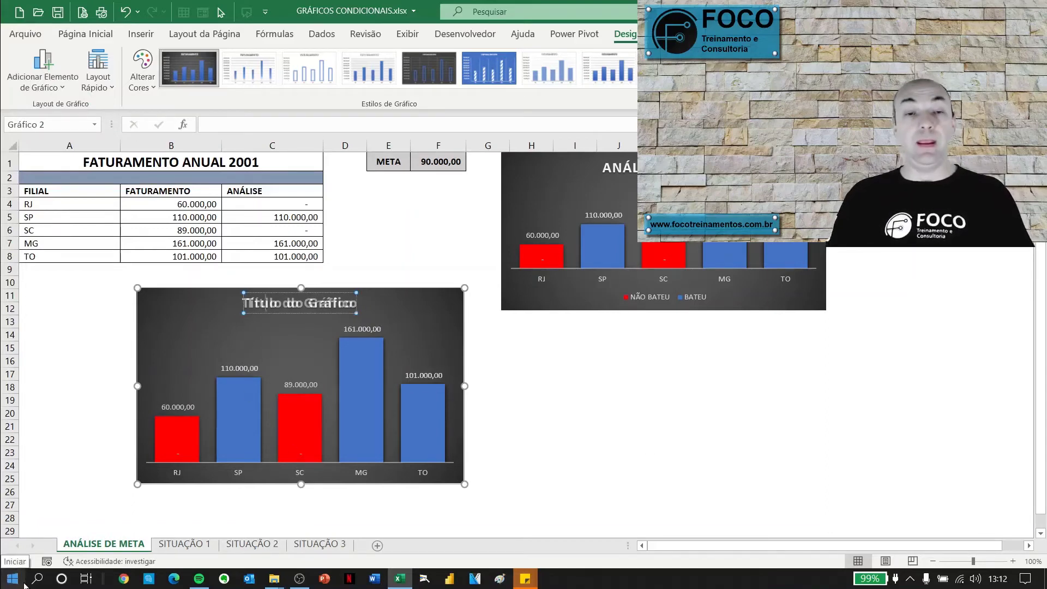
key("Delete")
key("Delete")
key("Delete")
key("Delete")
key("Delete")
key("Delete")
key("Delete")
key("Delete")
key("Delete")
key("Delete")
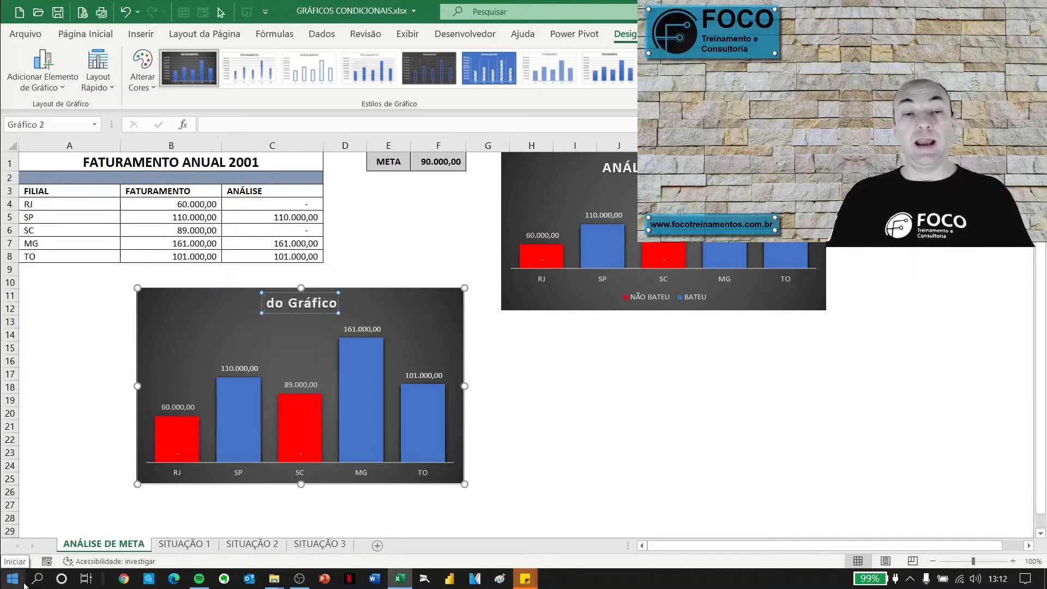
key("Delete")
key("Delete")
key("Delete")
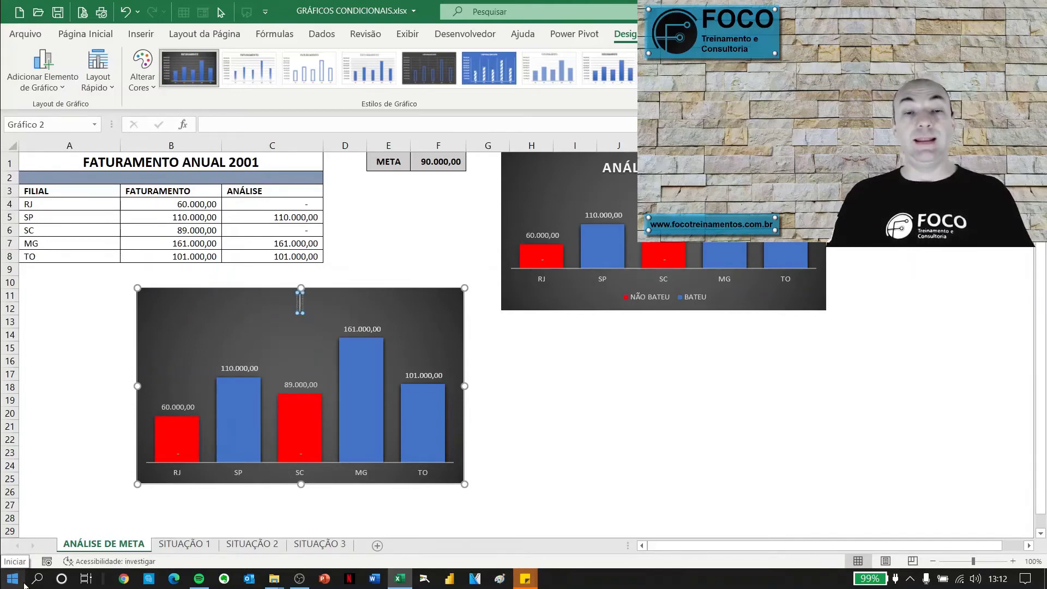
type("AN")
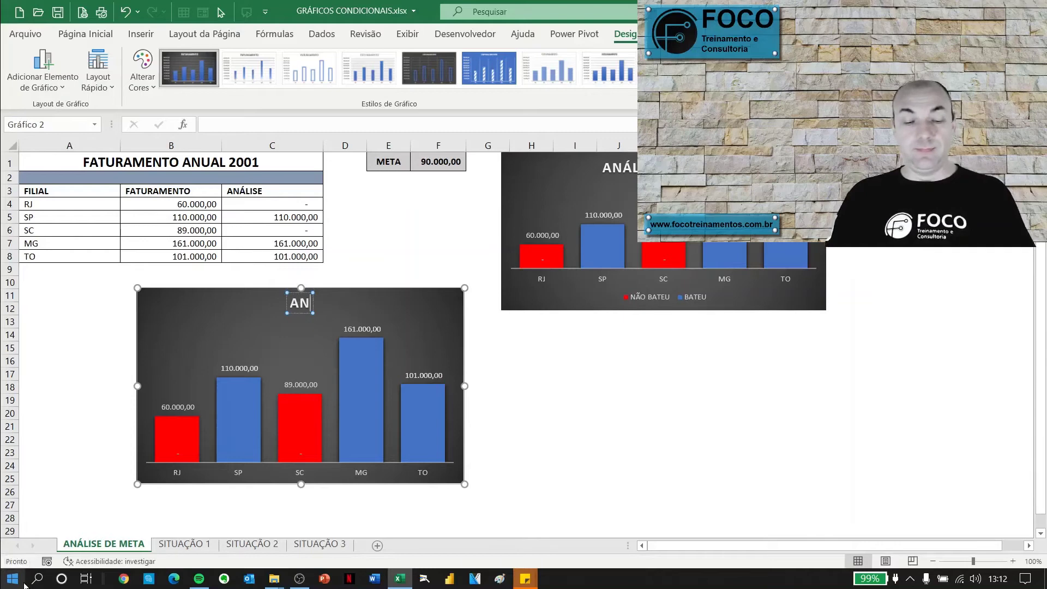
type("ÁLISE")
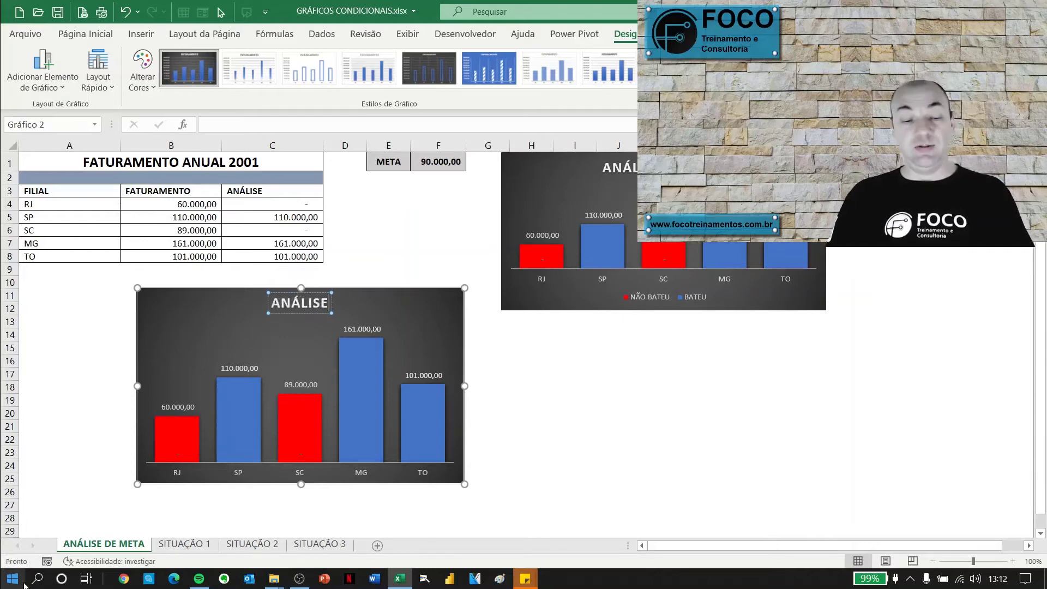
type(" DE META")
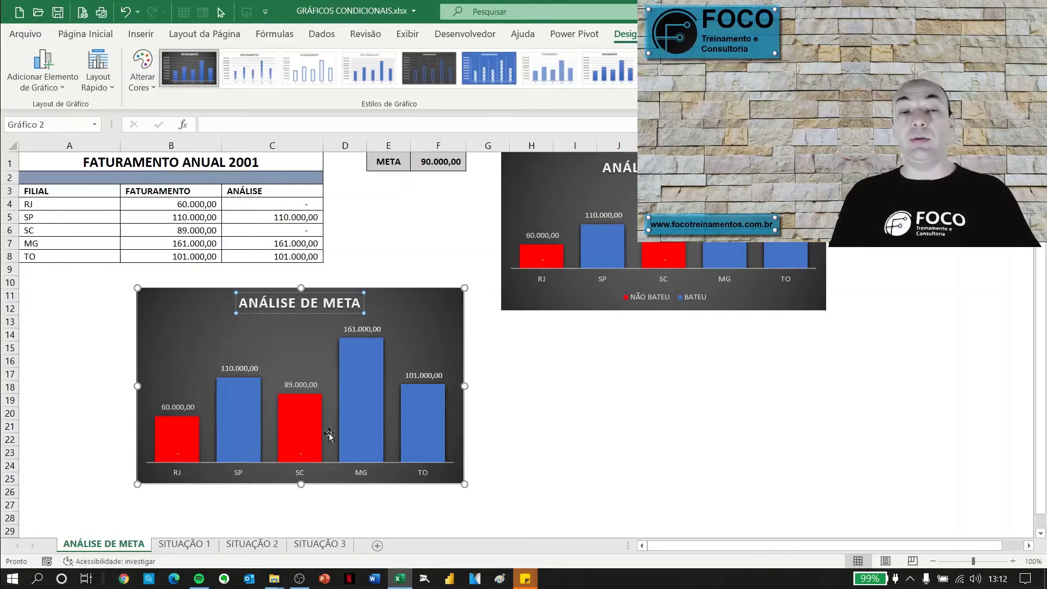
left_click(523, 369)
- Add a legend at the bottom (Inferior) of the ANÁLISE DE META chart and deselect the chart
left_click(451, 310)
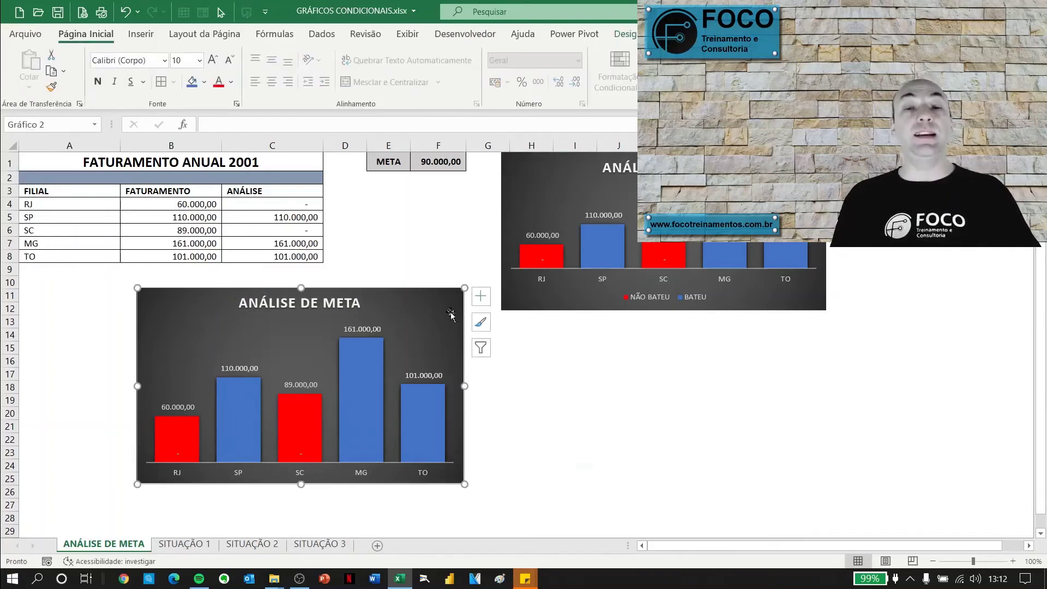
left_click(625, 34)
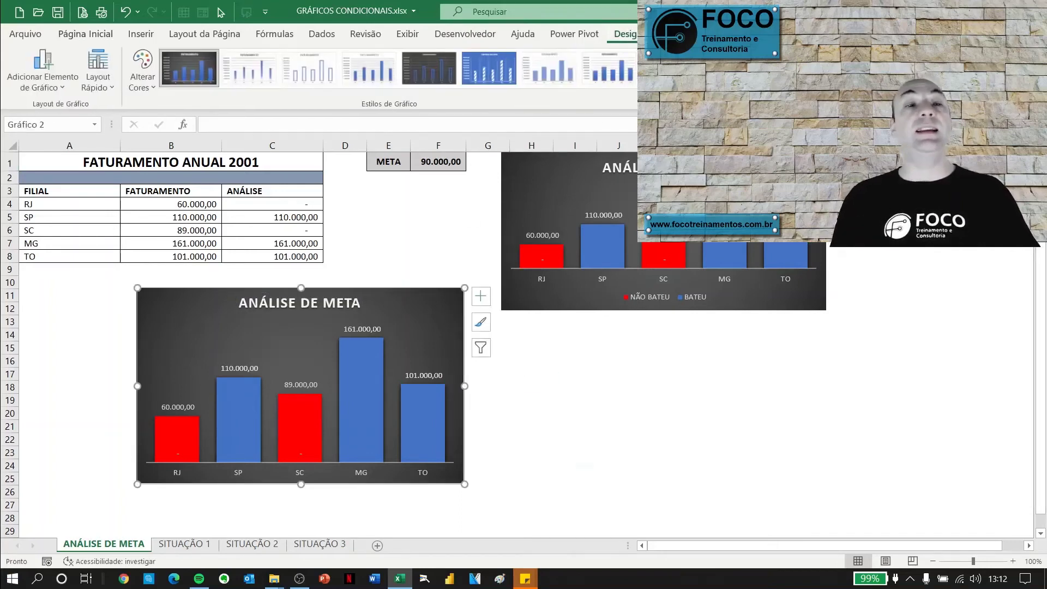
left_click(34, 78)
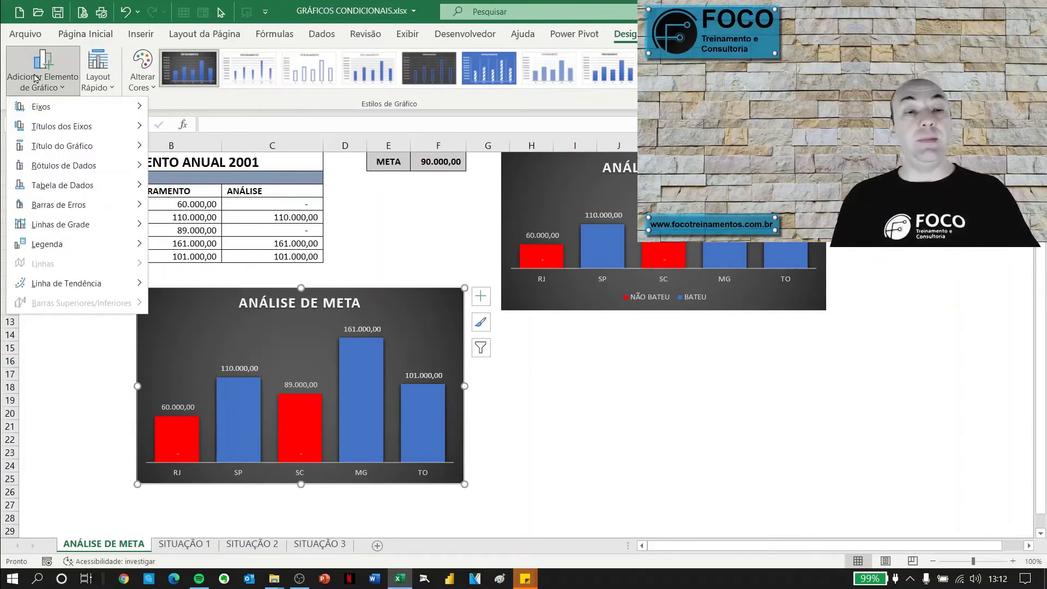
mouse_move(64, 247)
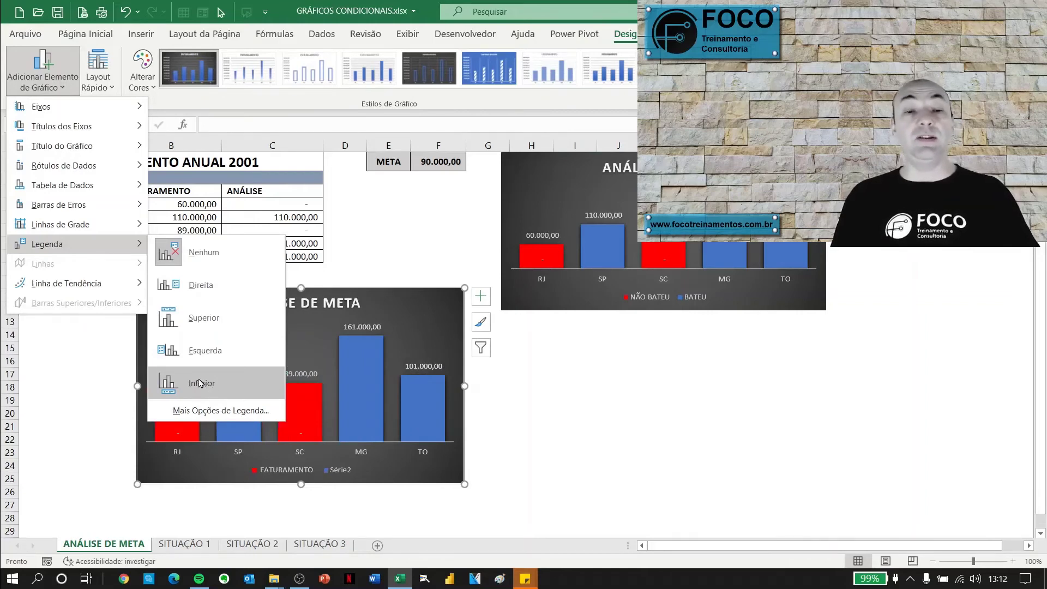
left_click(200, 382)
left_click(575, 451)
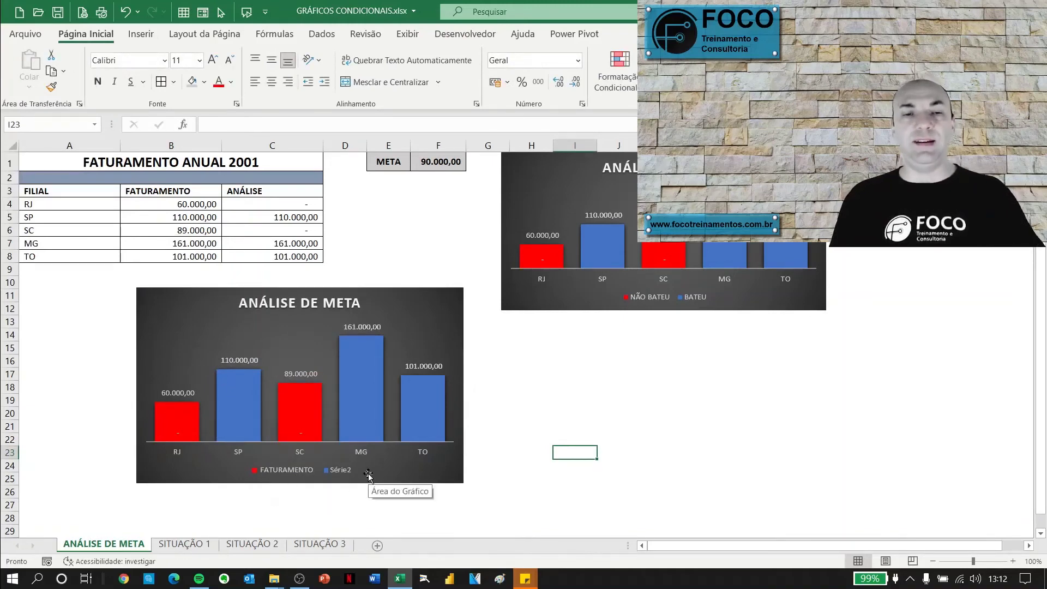
- Rename the FATURAMENTO series as NÃO BATEU in the new chart's data source
left_click(455, 299)
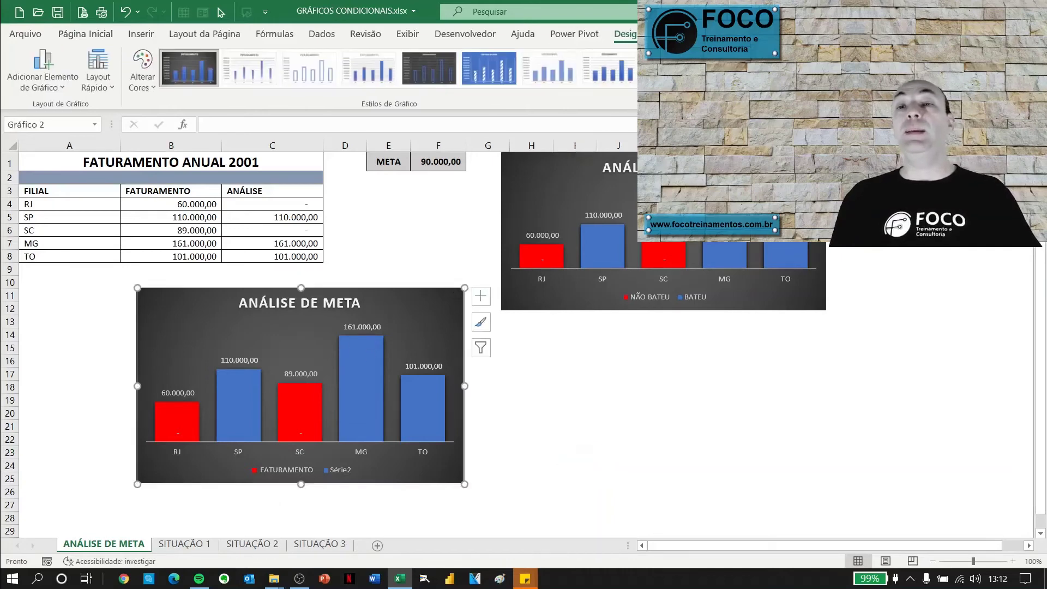
left_click(737, 71)
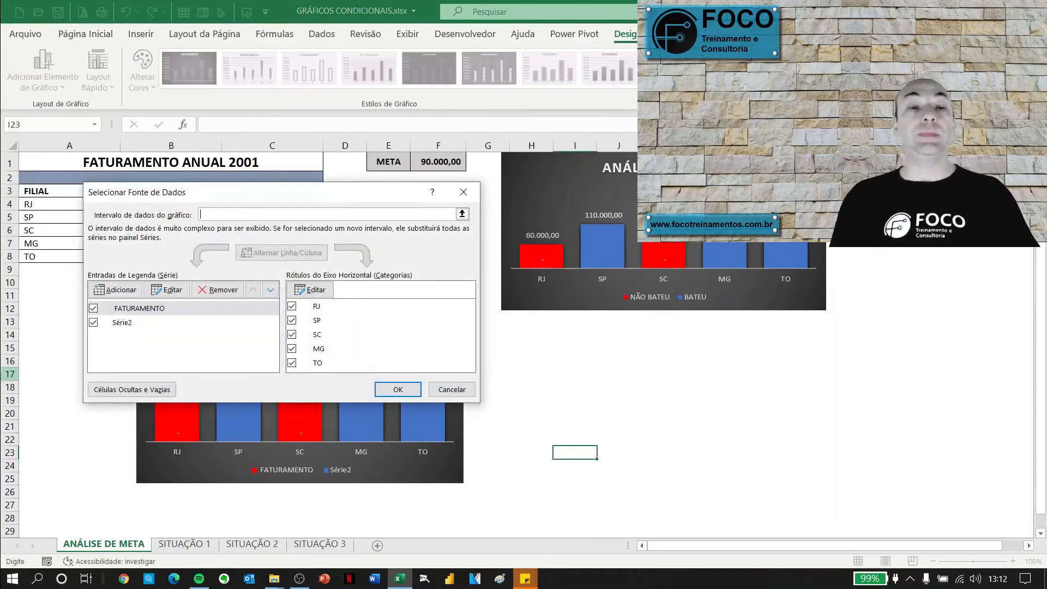
left_click(121, 324)
left_click(127, 311)
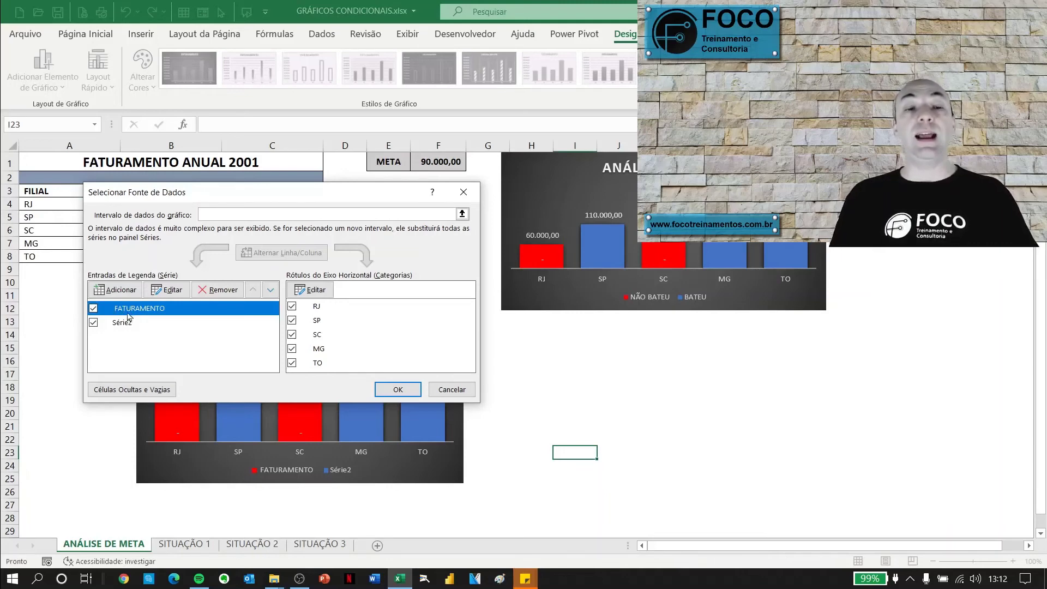
left_click(167, 291)
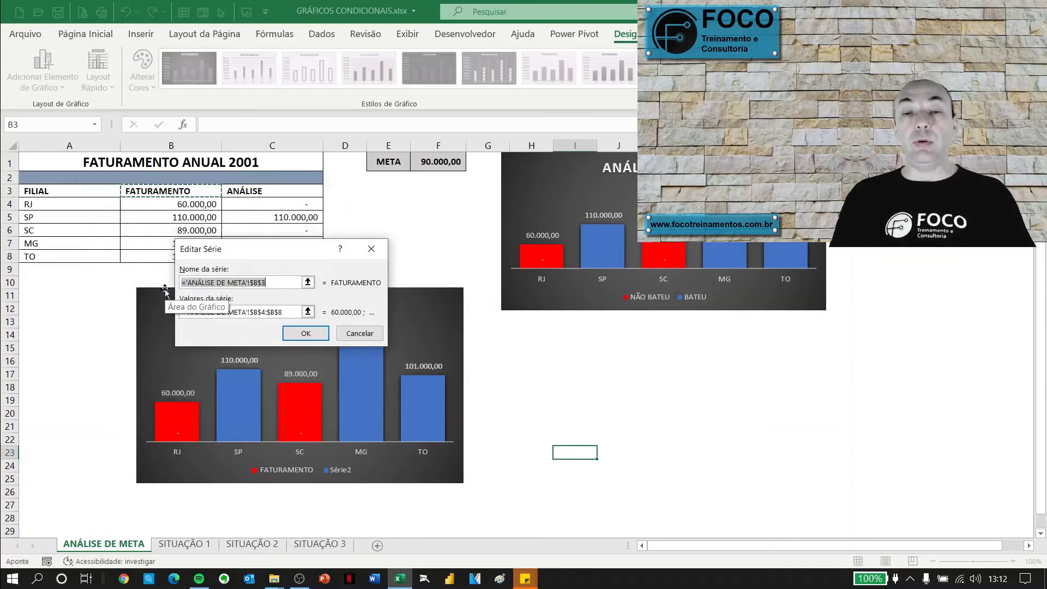
type("N")
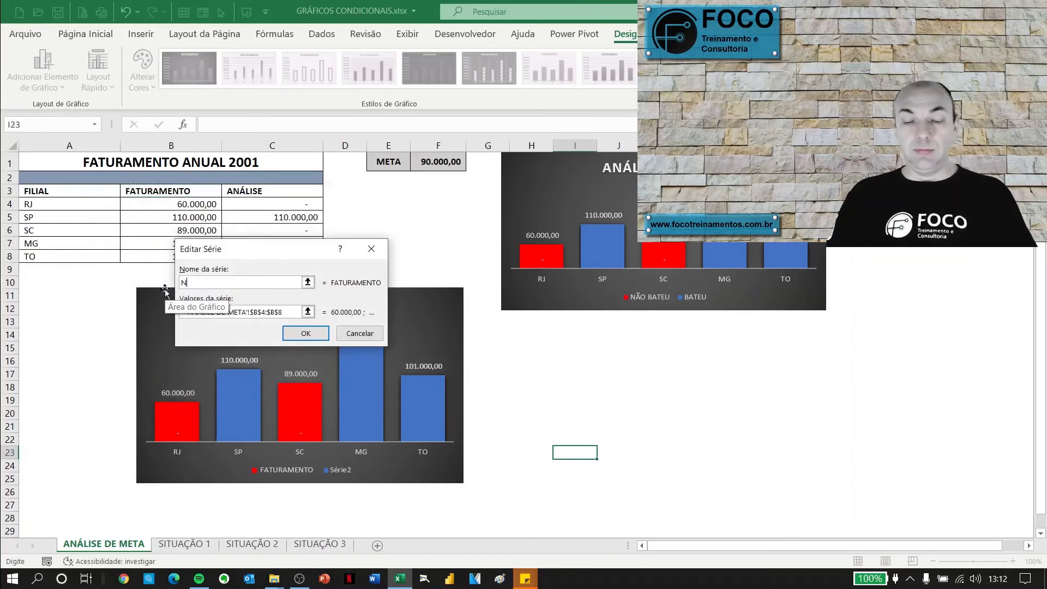
type("ÃO BATEU")
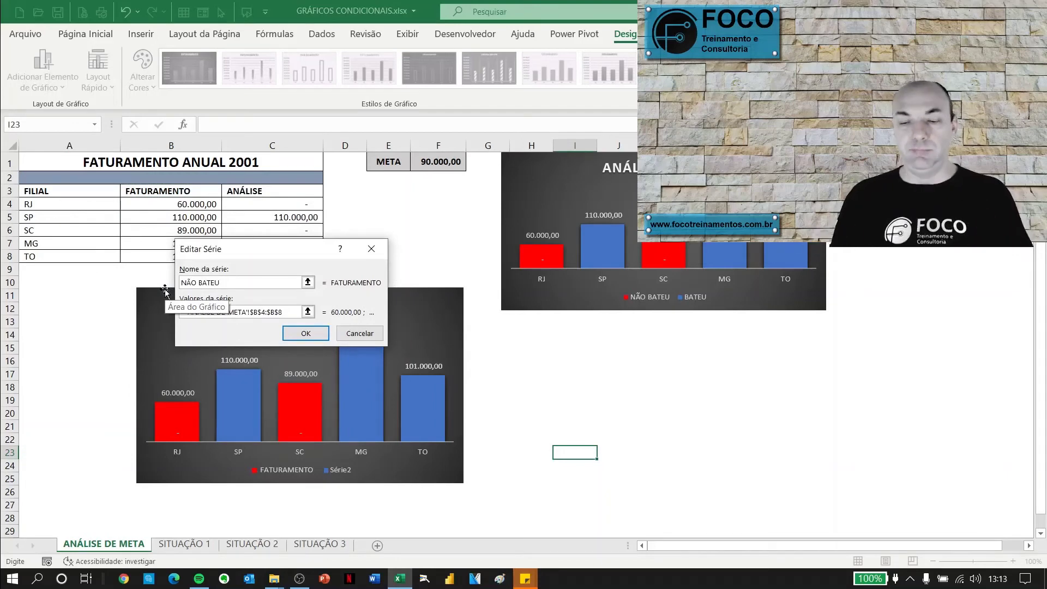
left_click(305, 333)
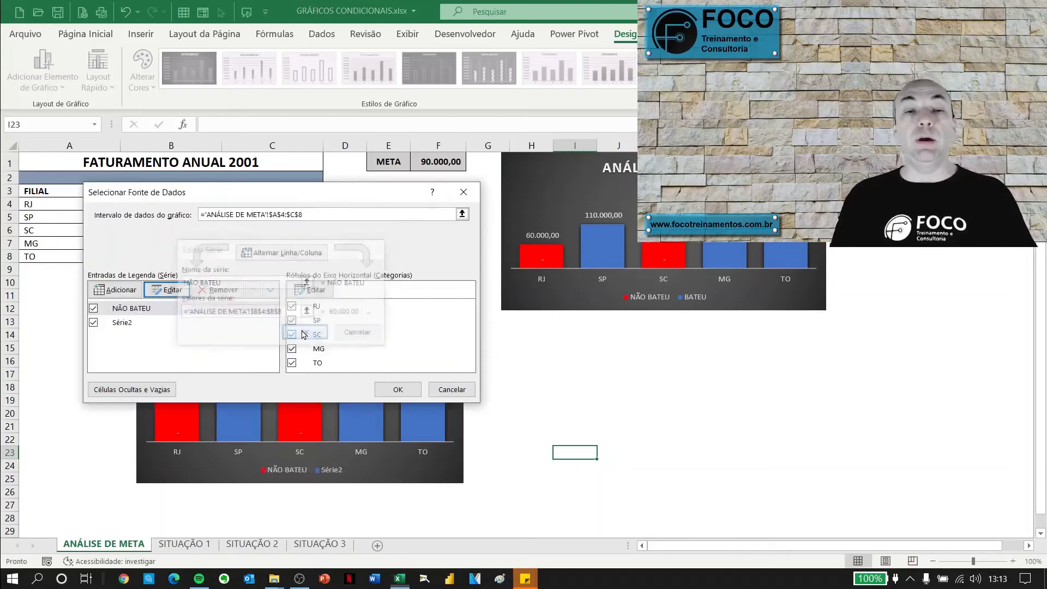
- Rename the series Série2 as BATEU and apply the data source changes to the new chart
left_click(120, 324)
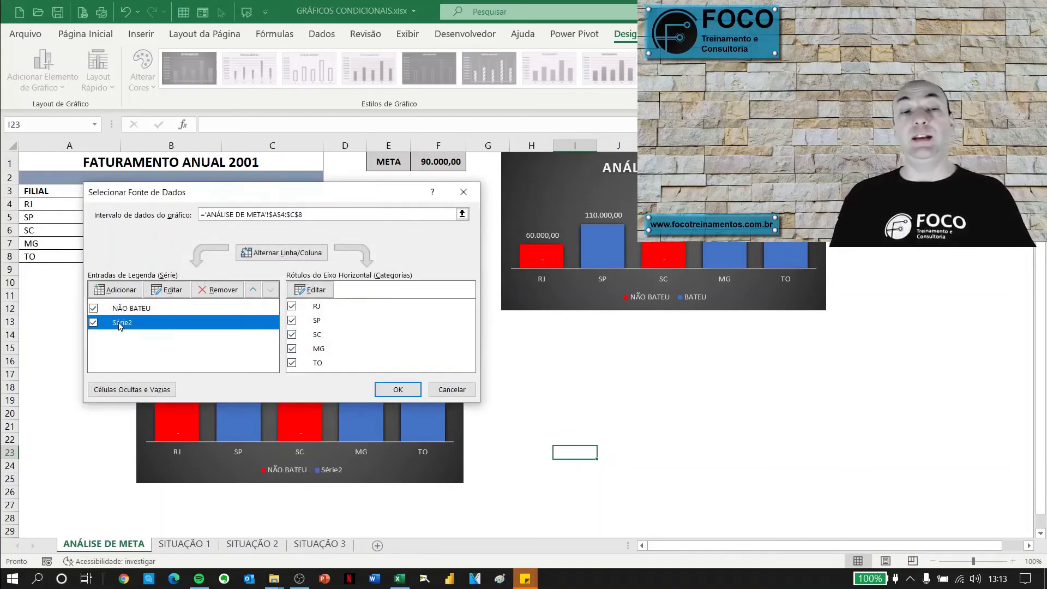
left_click(179, 291)
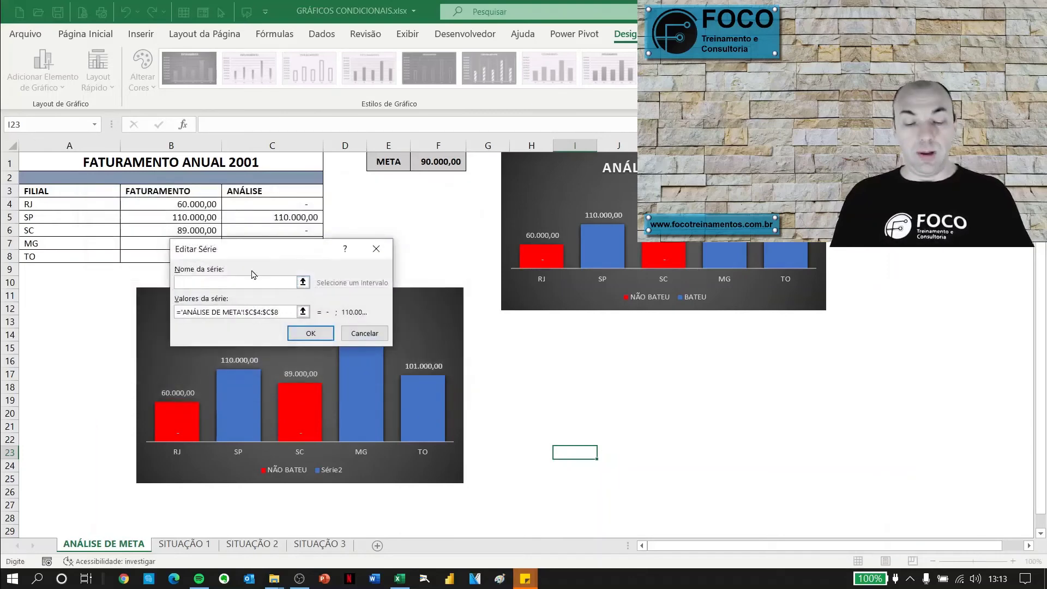
type("BATEU")
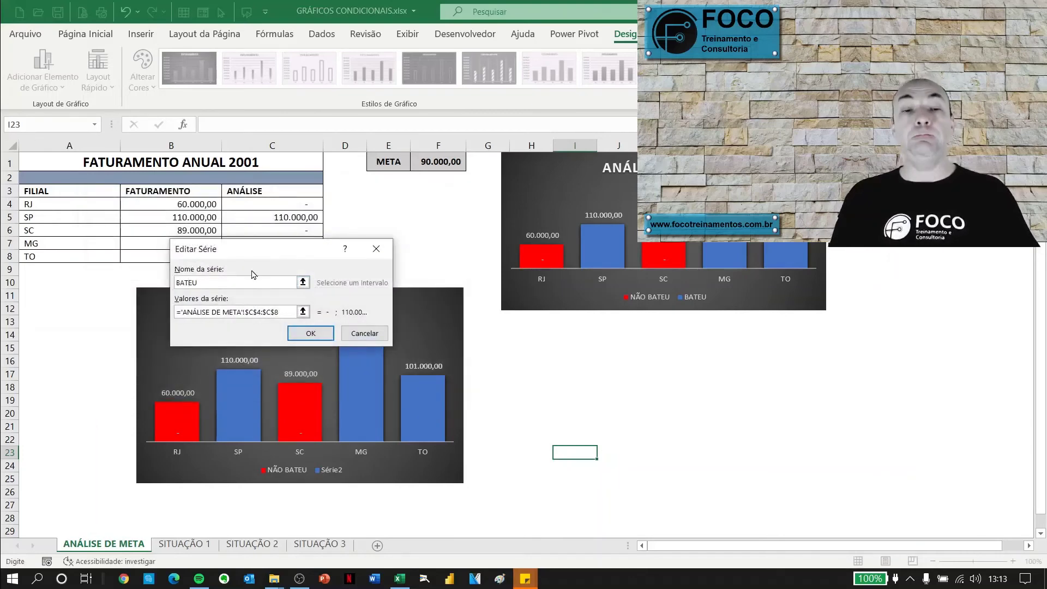
left_click(306, 337)
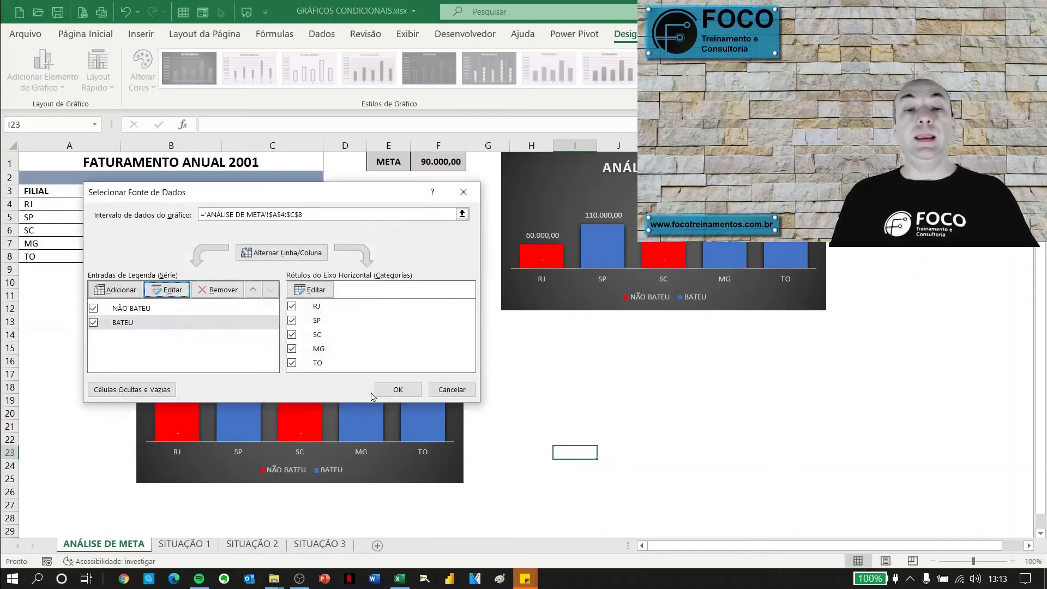
left_click(397, 389)
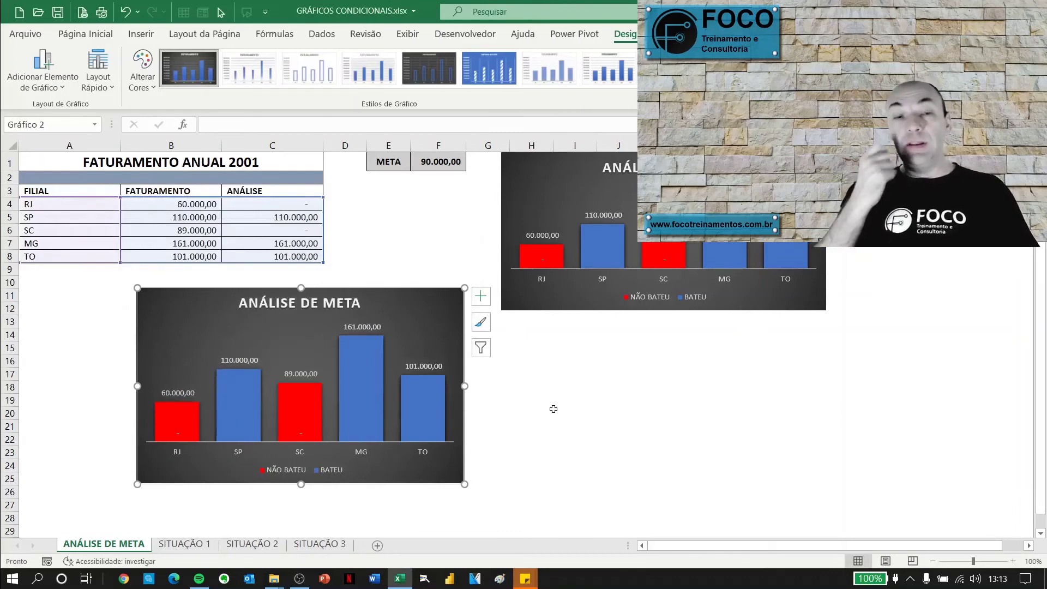
- Review the ANÁLISE formula in C4, the META cell F1 and the BATEU series' overlap and gap width options
left_click(284, 209)
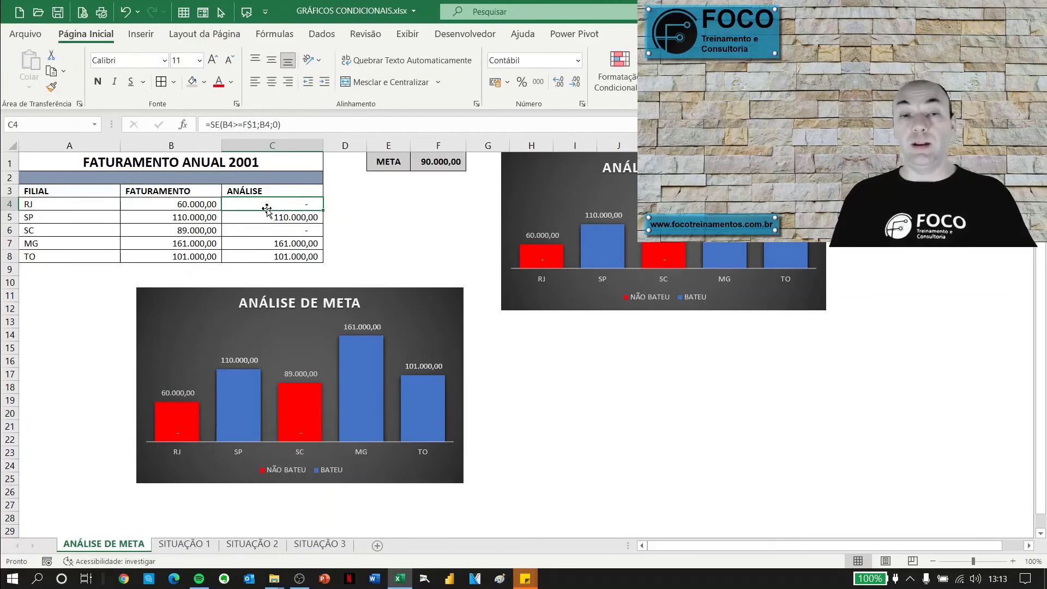
left_click(452, 165)
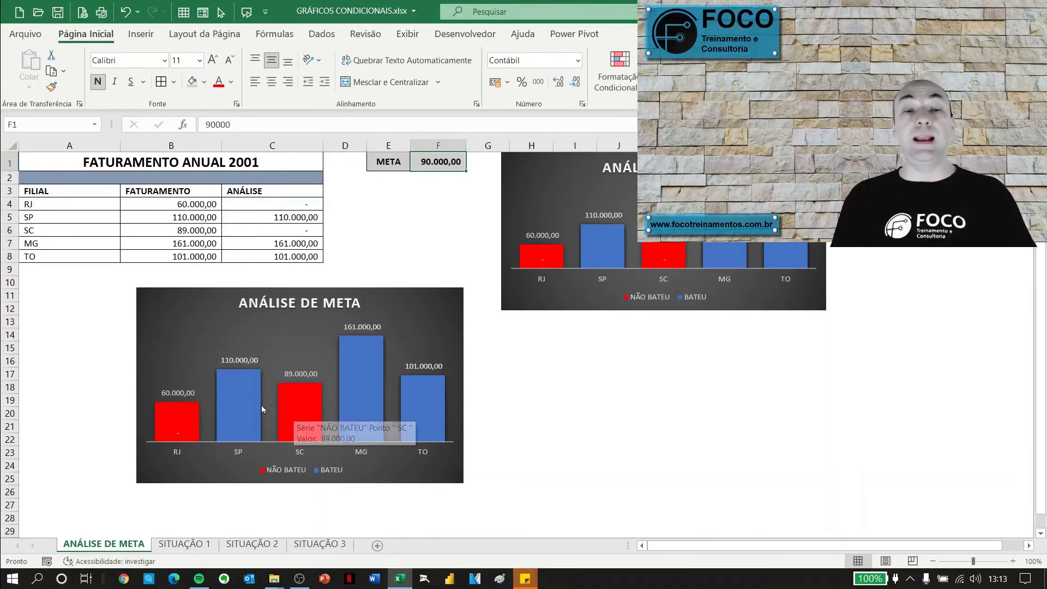
right_click(241, 403)
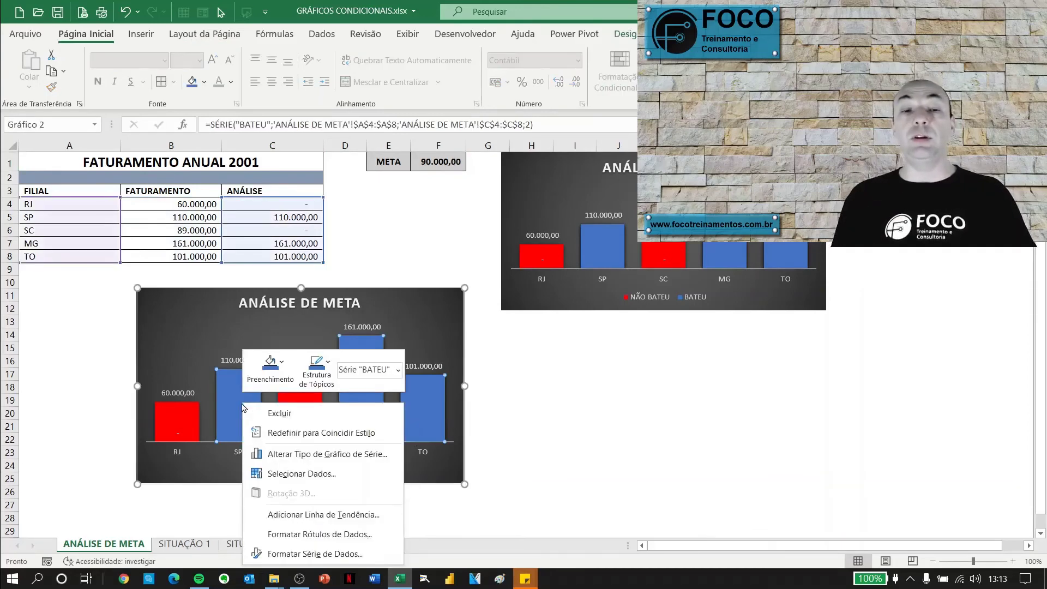
left_click(304, 555)
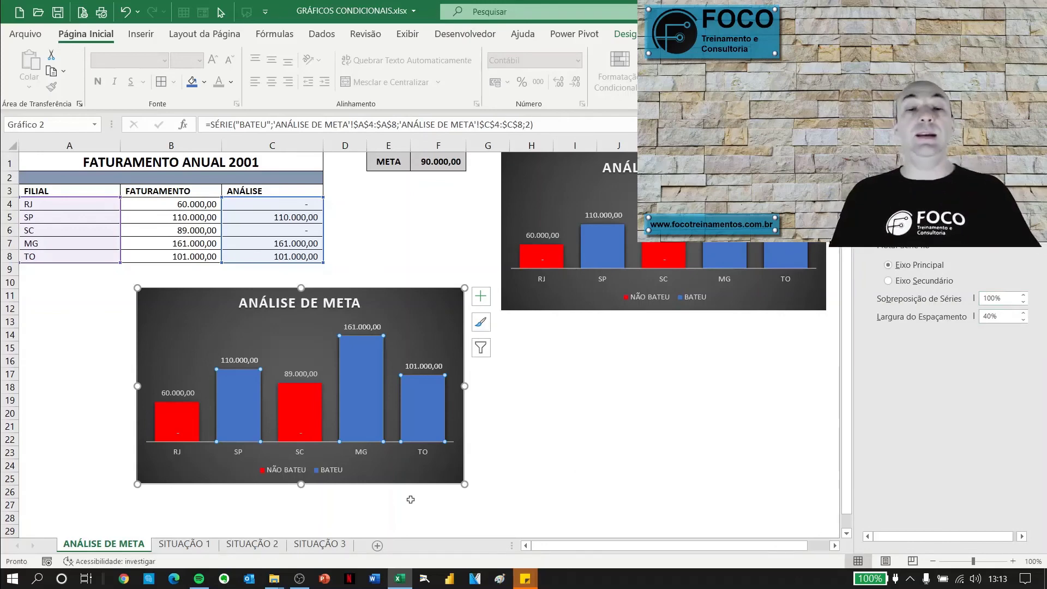
left_click(611, 401)
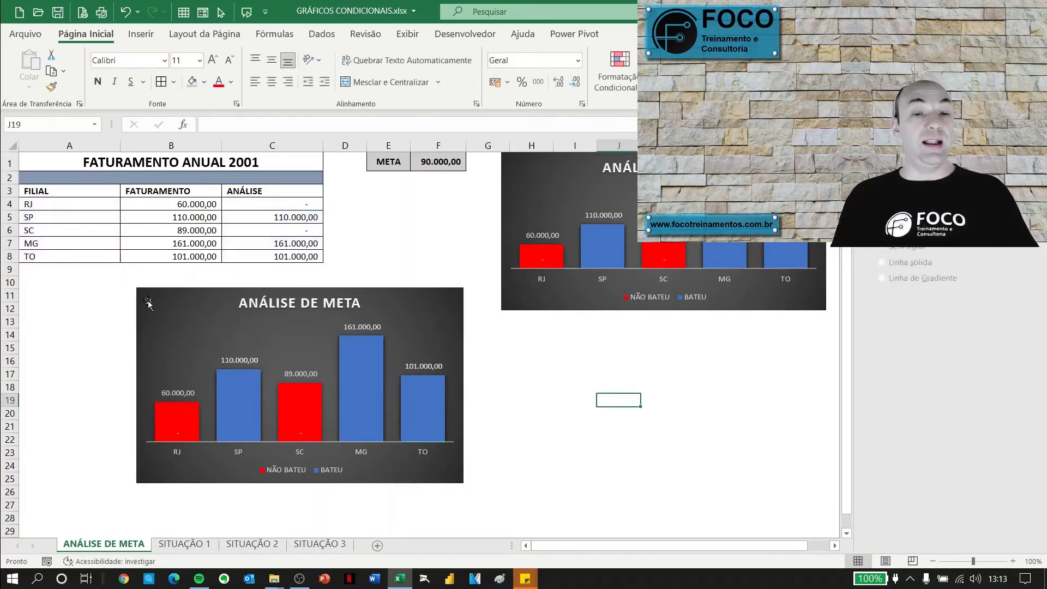